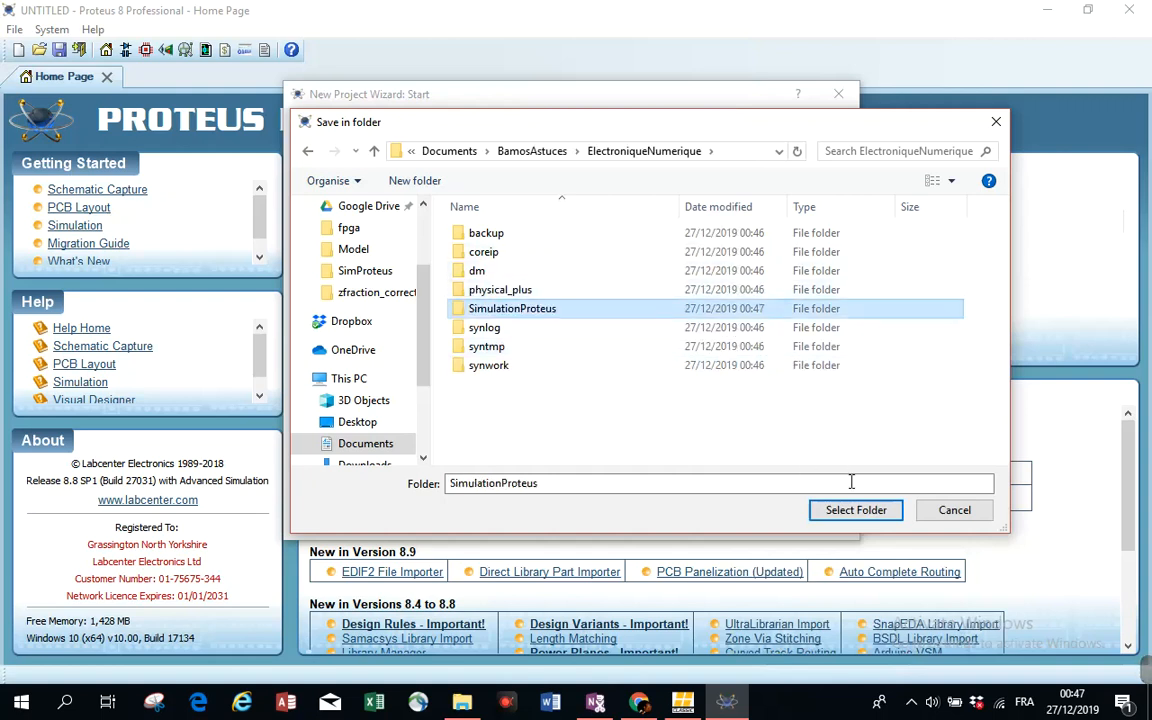
# - Create the SimulationFPGA project in the SimulationProteus folder with a Landscape A2 schematic template and no firmware
pyautogui.click(848, 513)
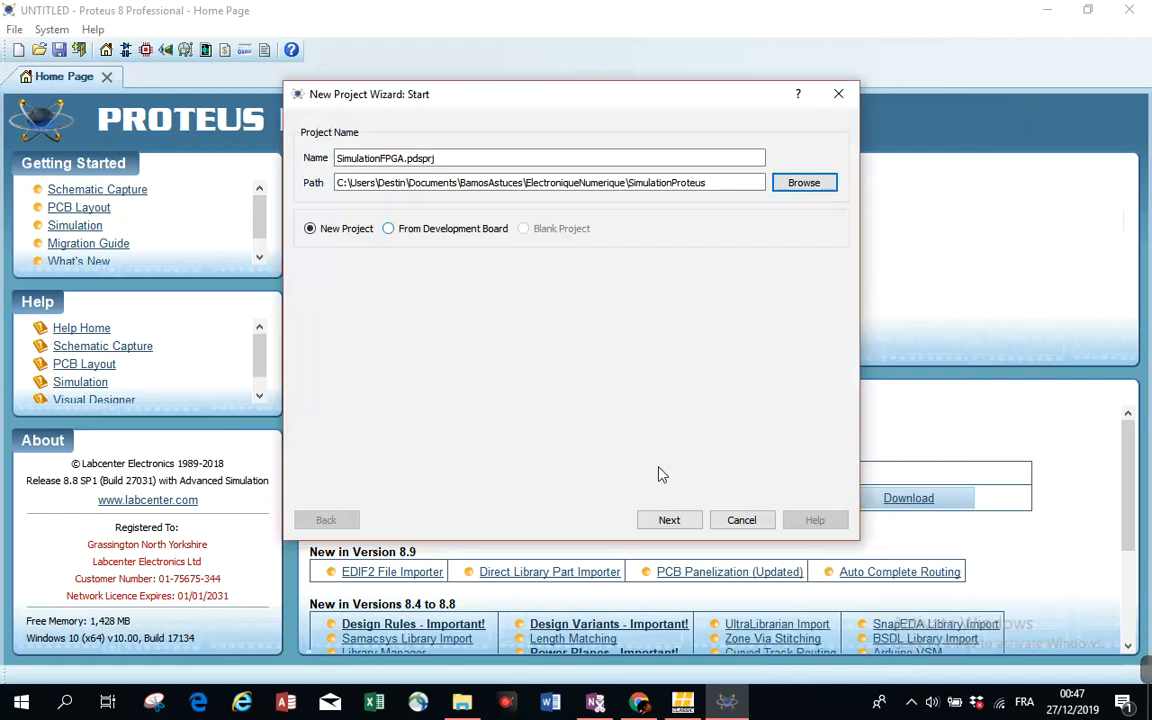
pyautogui.click(672, 522)
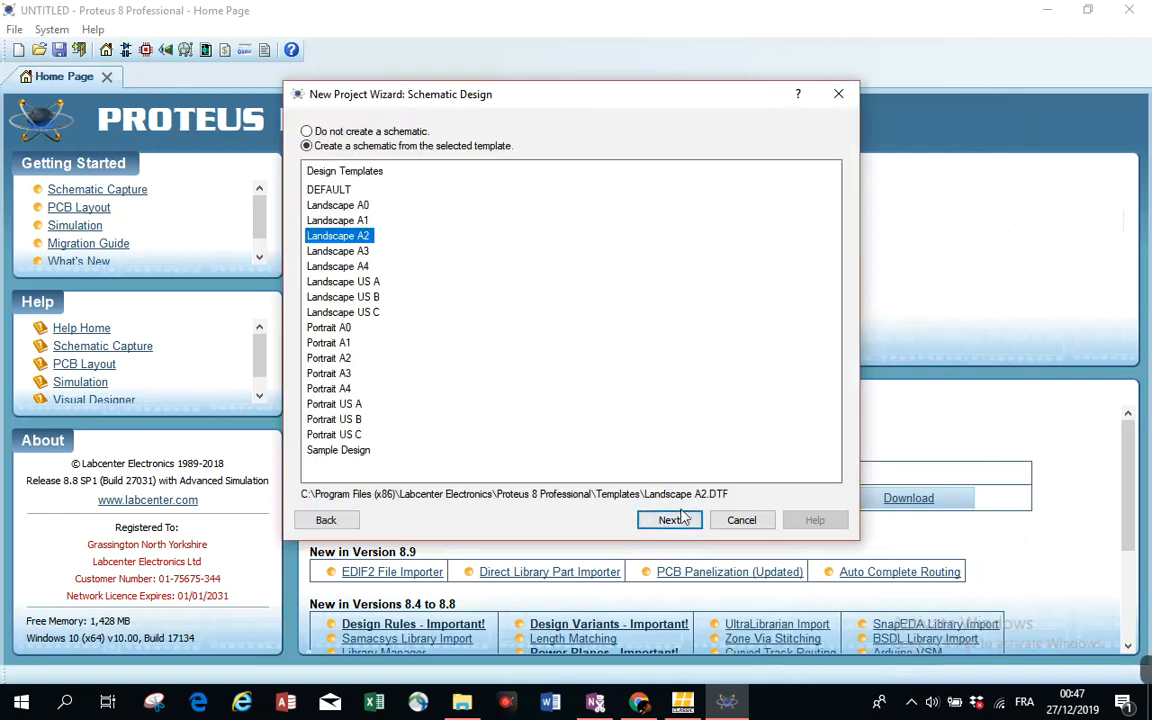
pyautogui.click(668, 520)
pyautogui.click(669, 521)
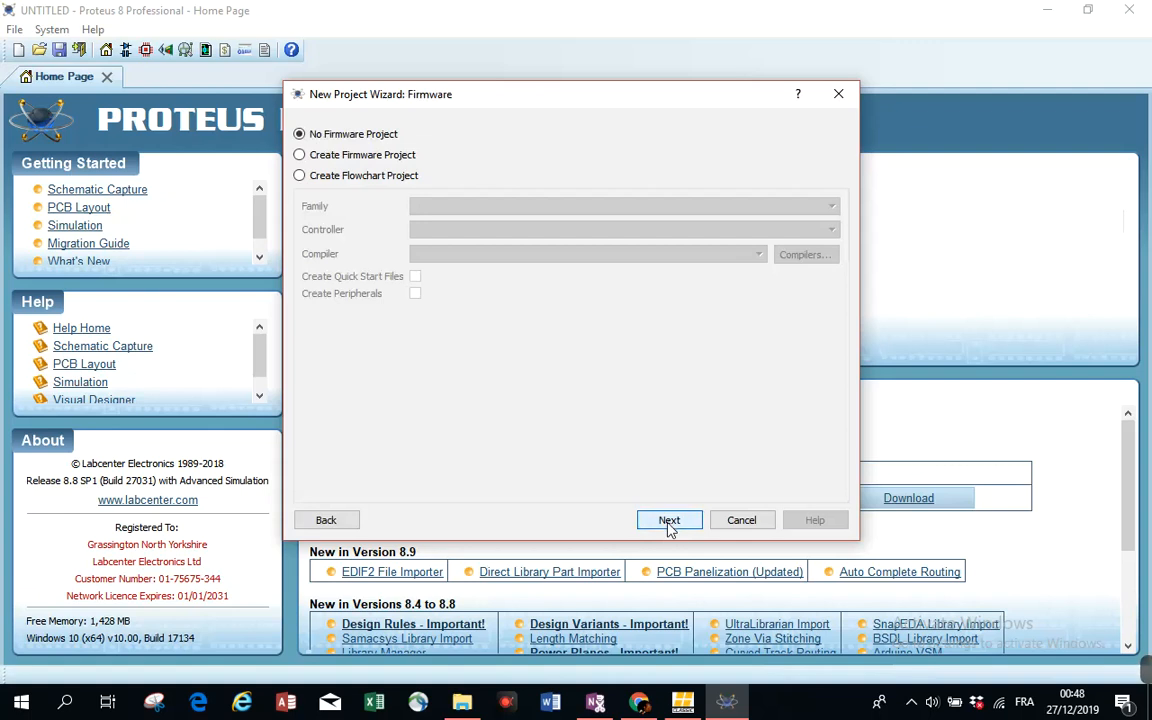
pyautogui.click(670, 522)
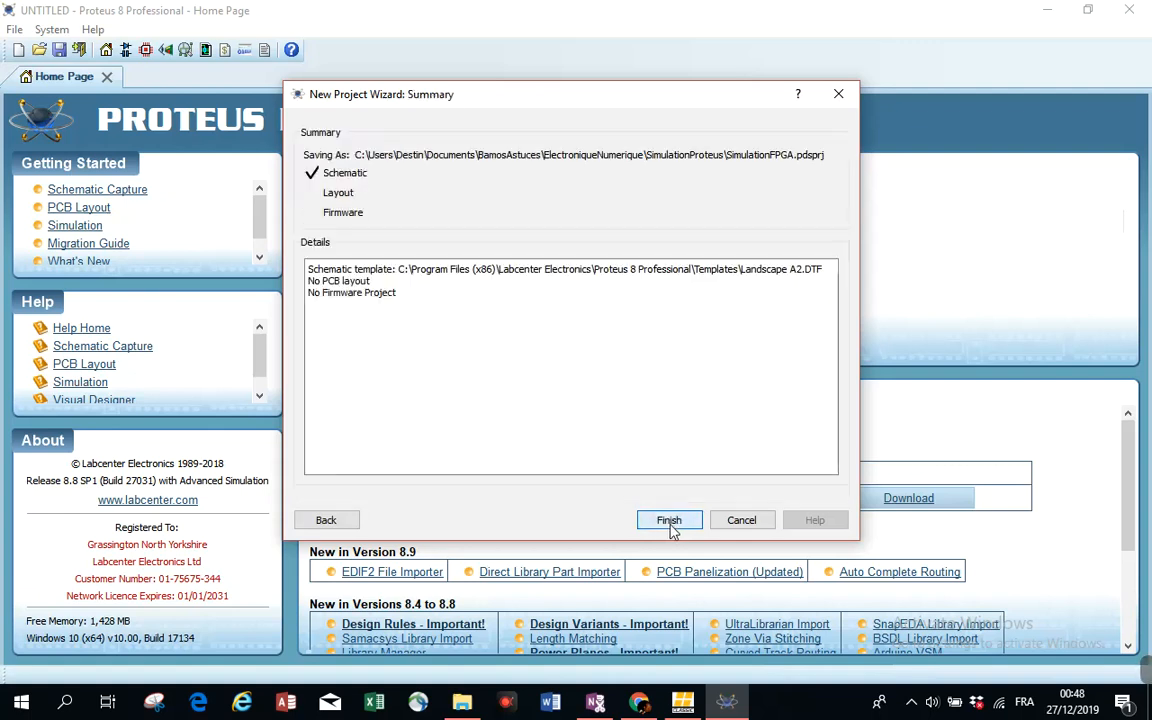
pyautogui.click(669, 521)
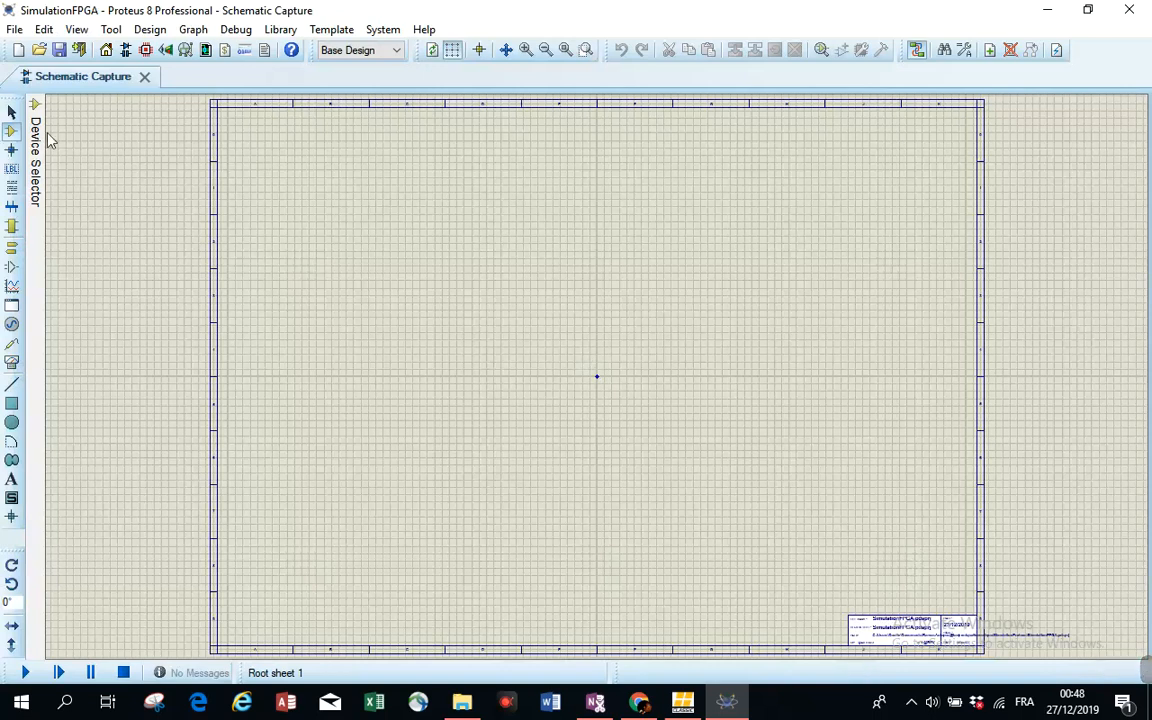
# - Search the device library for 22V10 and add the AM22V10 PLD to the device list
pyautogui.moveTo(35, 125)
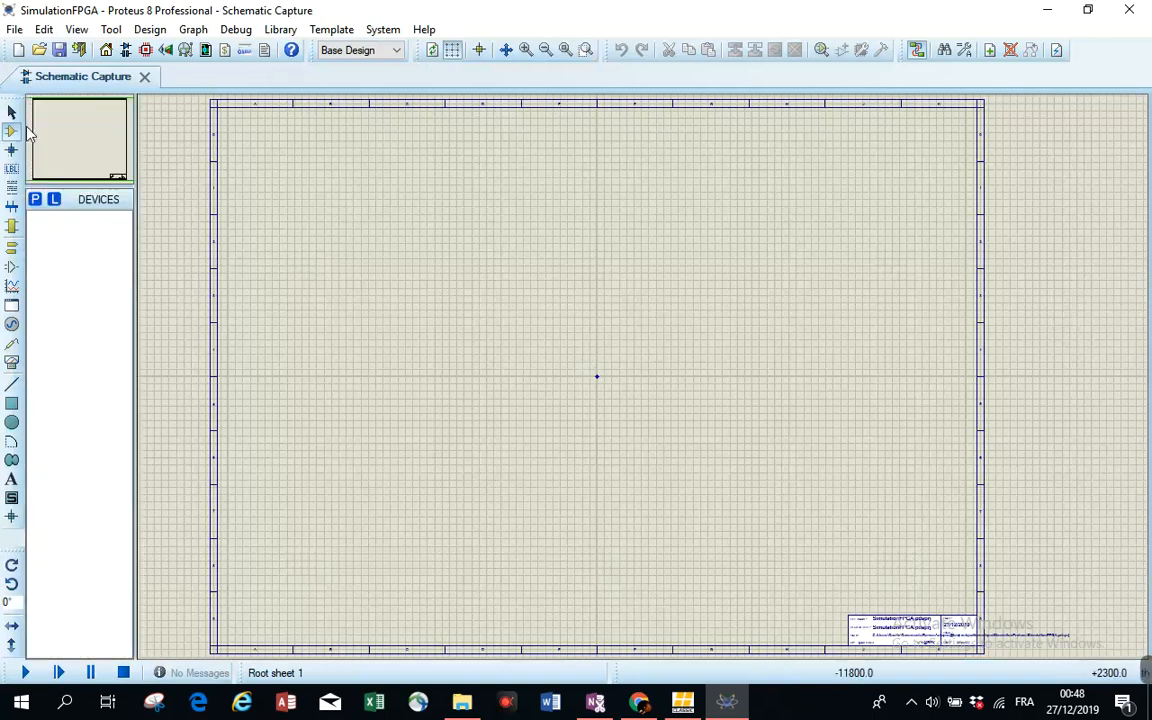
pyautogui.click(37, 203)
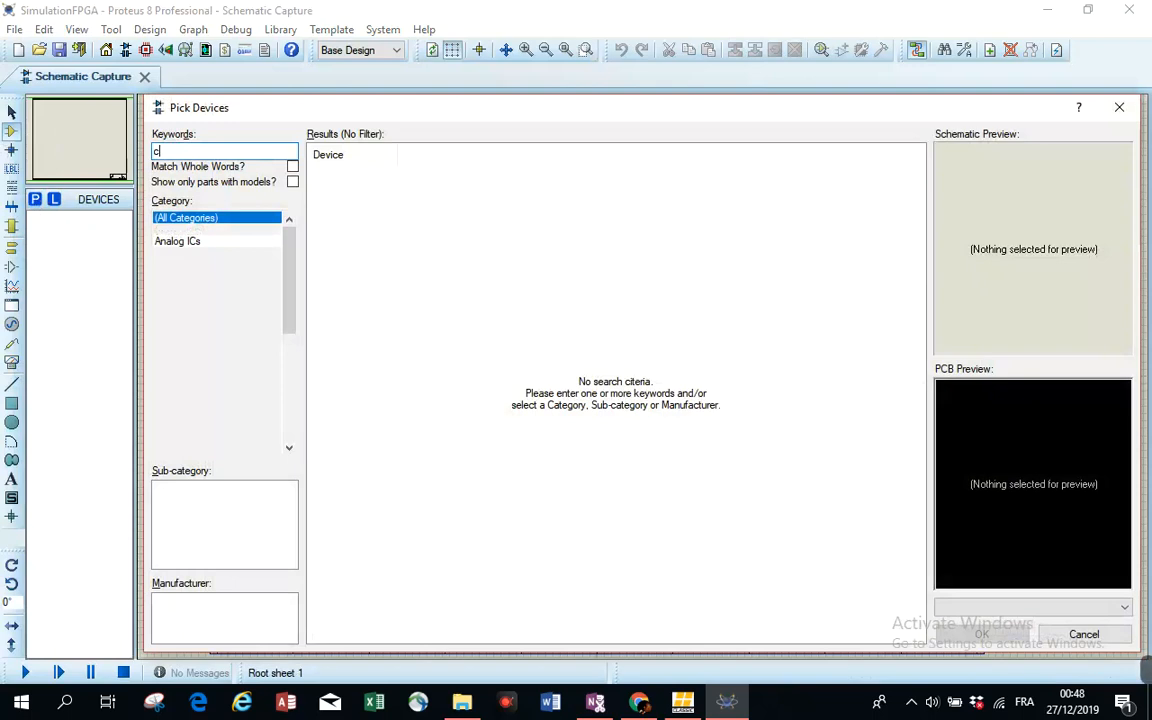
pyautogui.press('BackSpace')
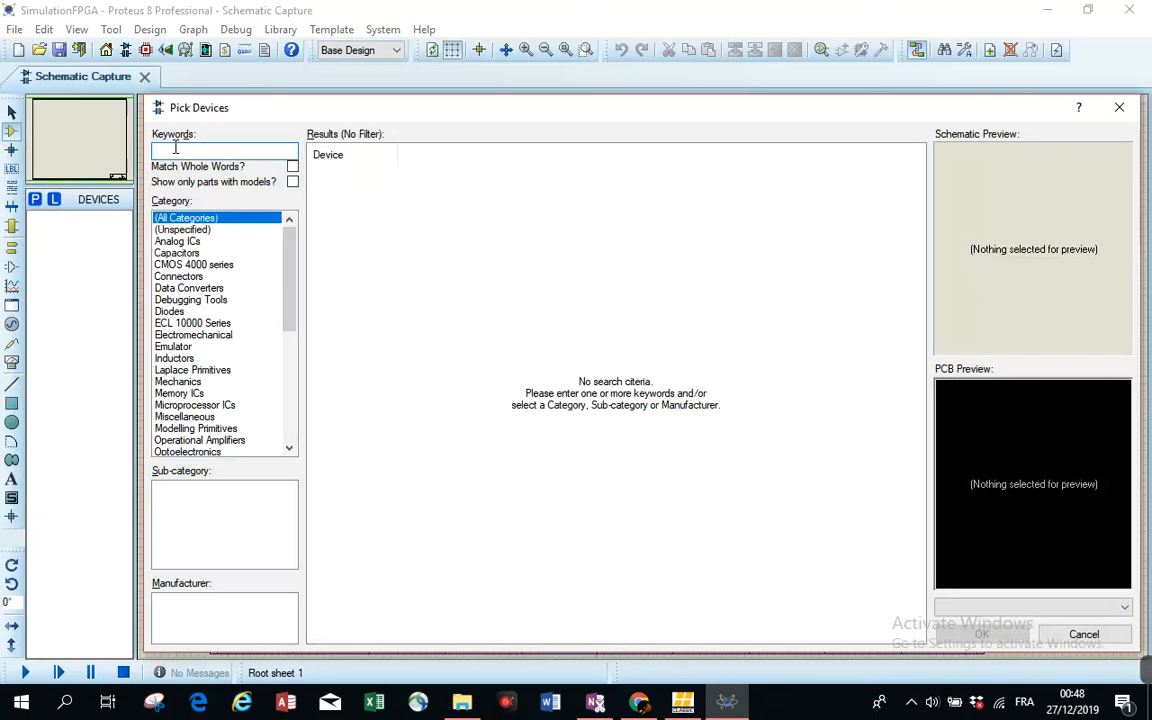
pyautogui.write('22V10')
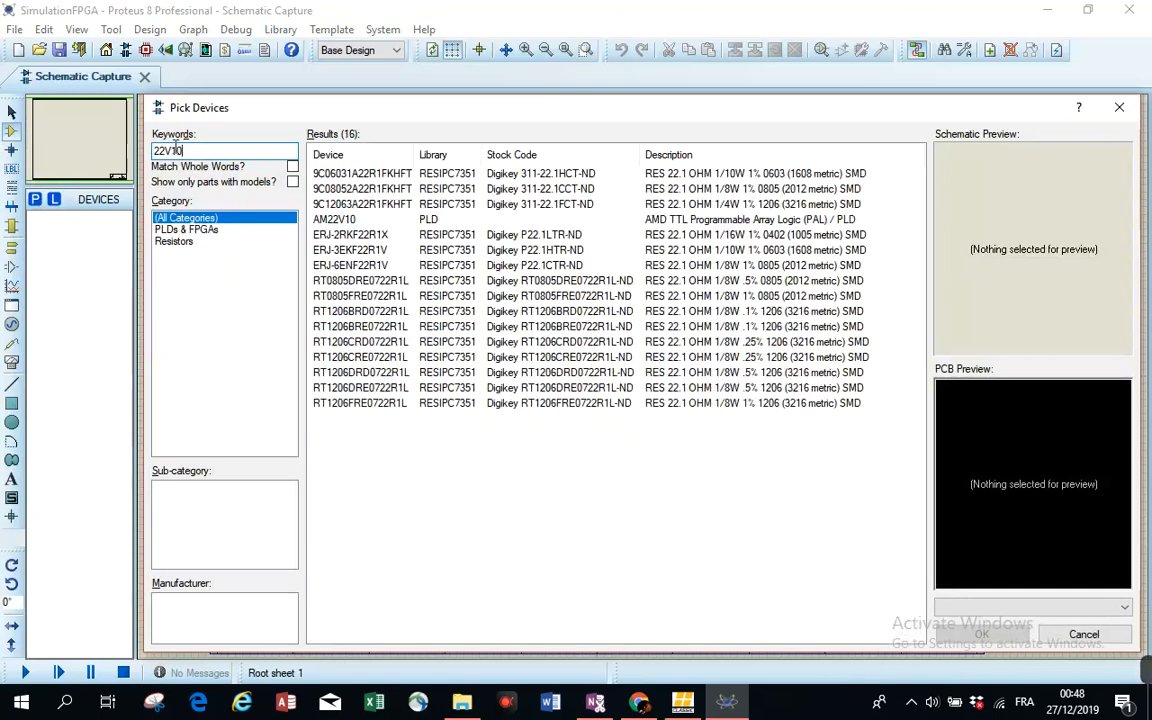
pyautogui.click(363, 220)
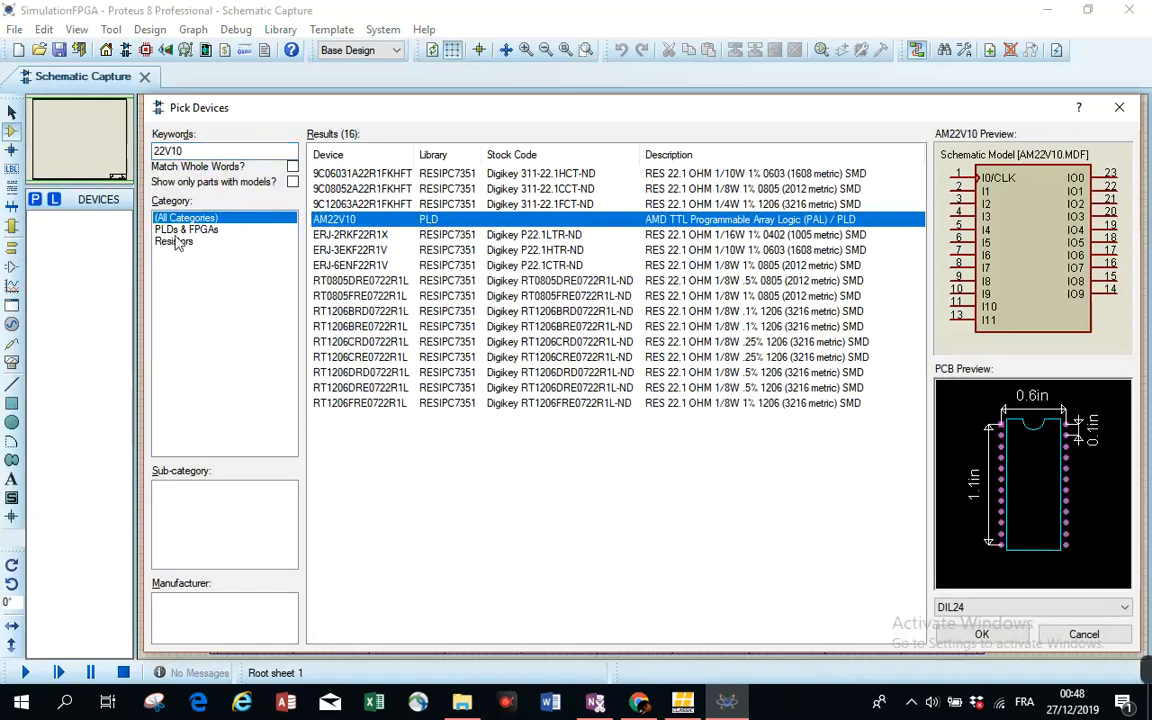
pyautogui.click(982, 635)
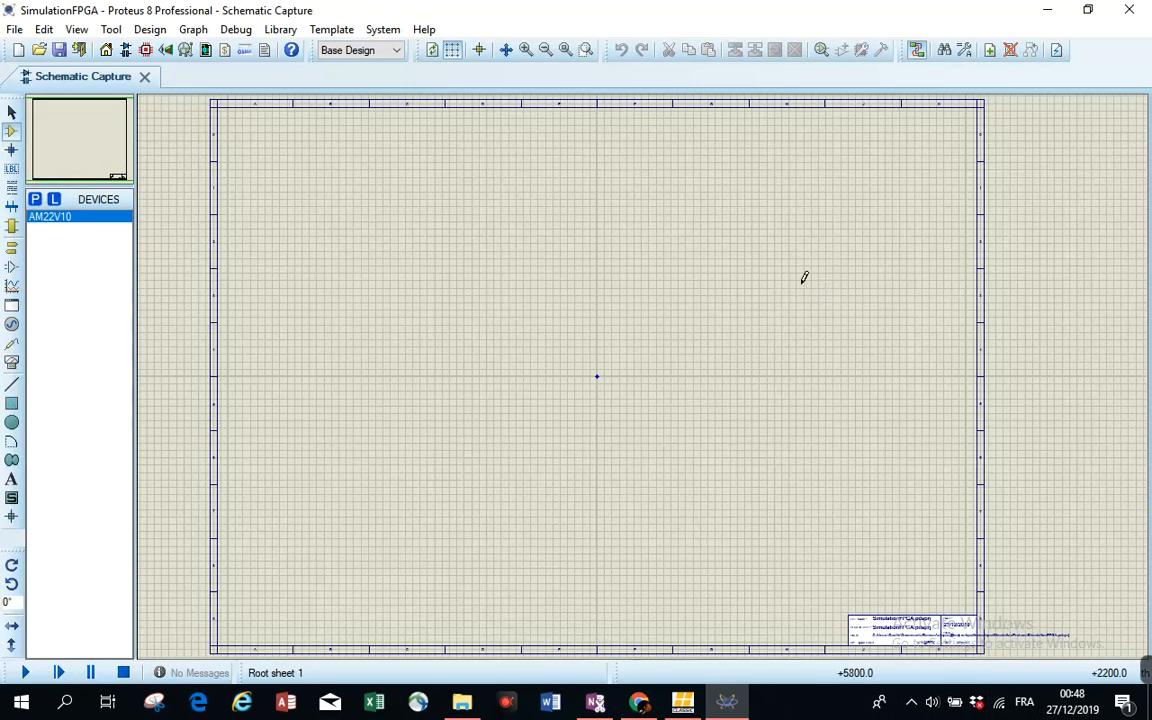
# - Search the device library for logicsta and add the LOGICSTATE source to the device list
pyautogui.moveTo(36, 125)
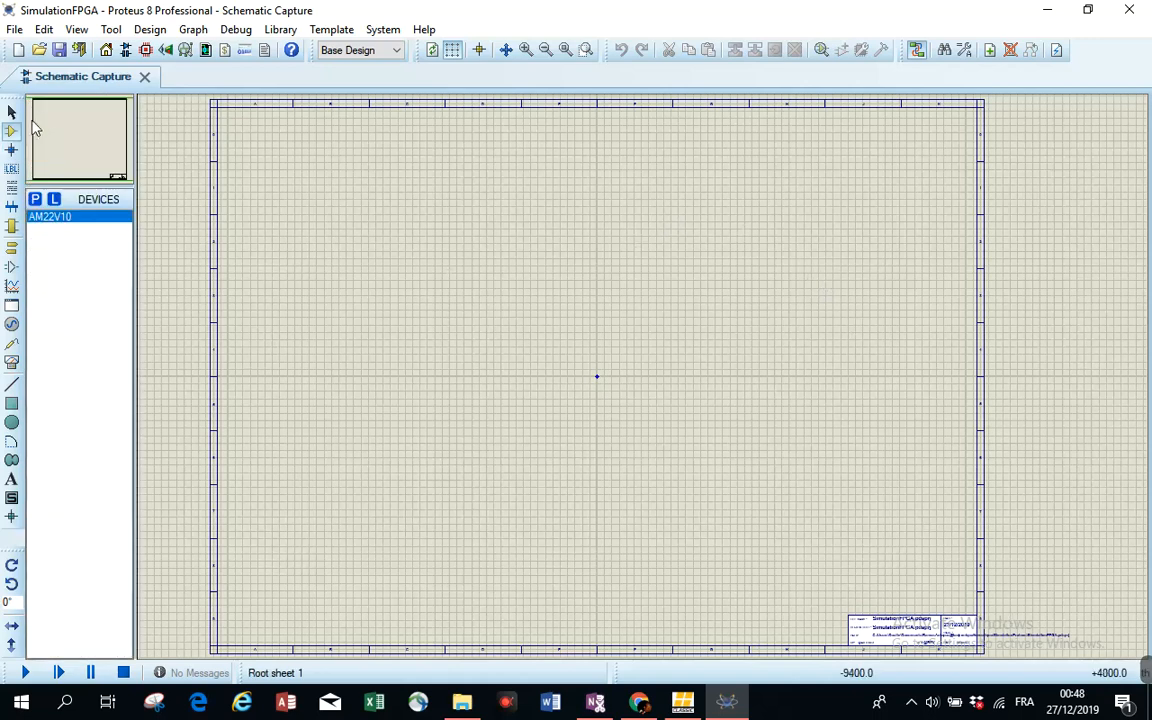
pyautogui.click(35, 199)
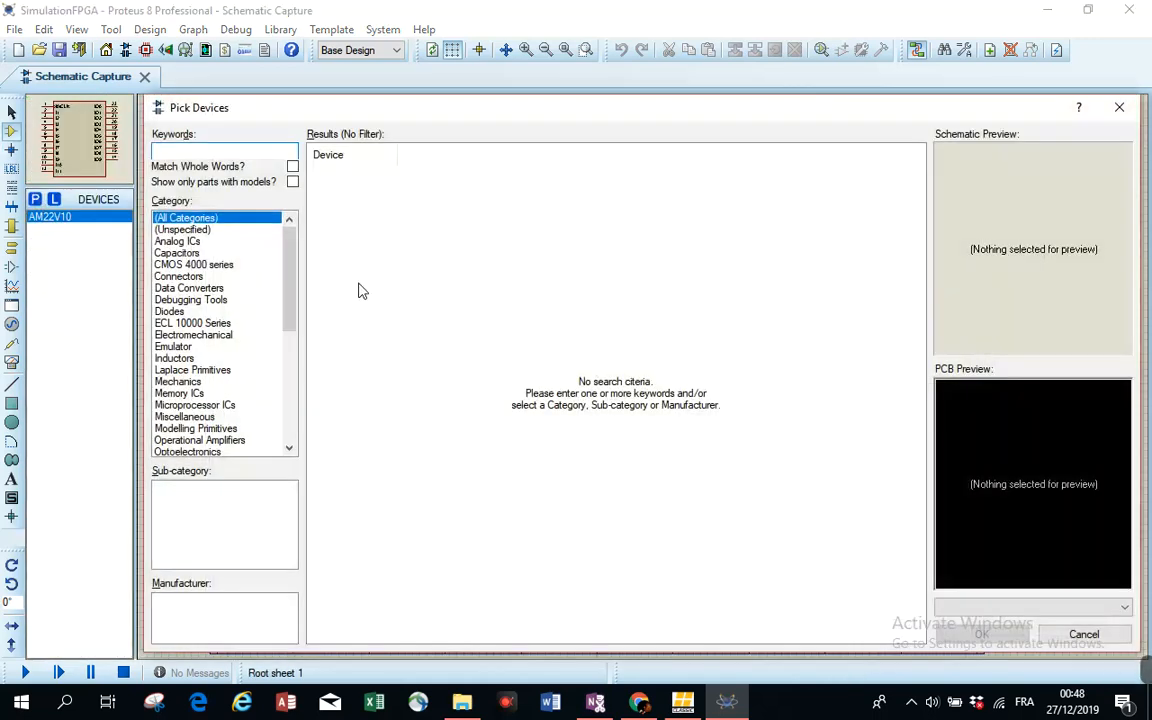
pyautogui.write('logic')
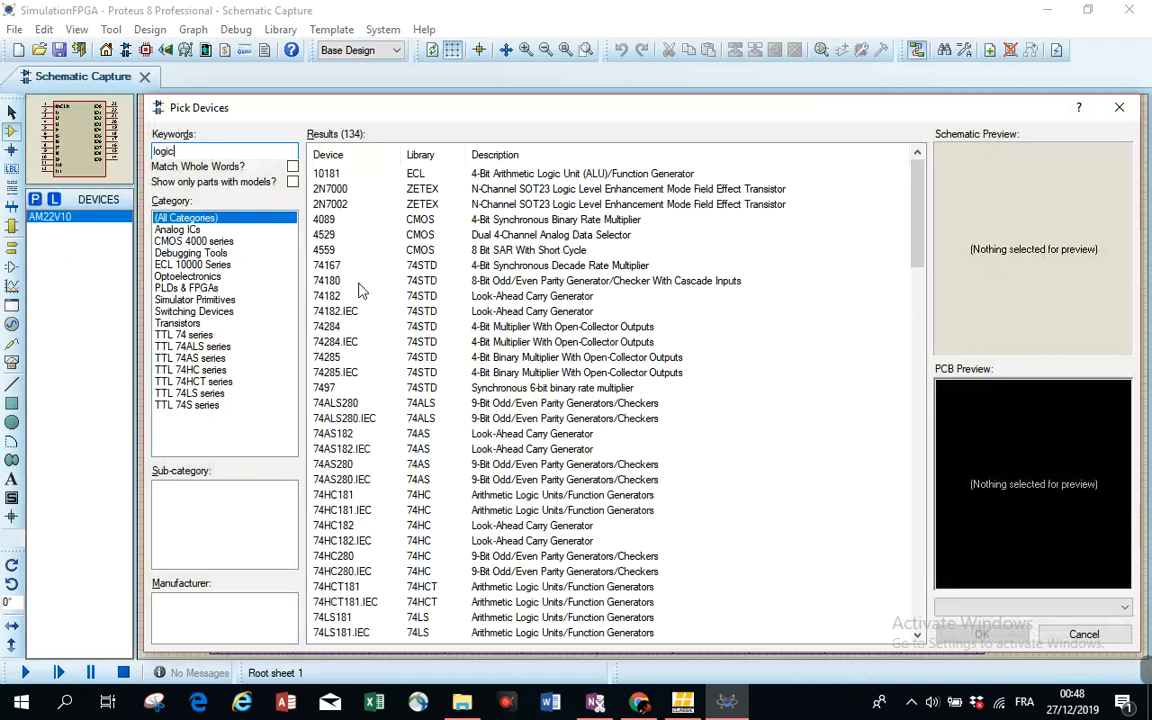
pyautogui.write('sta')
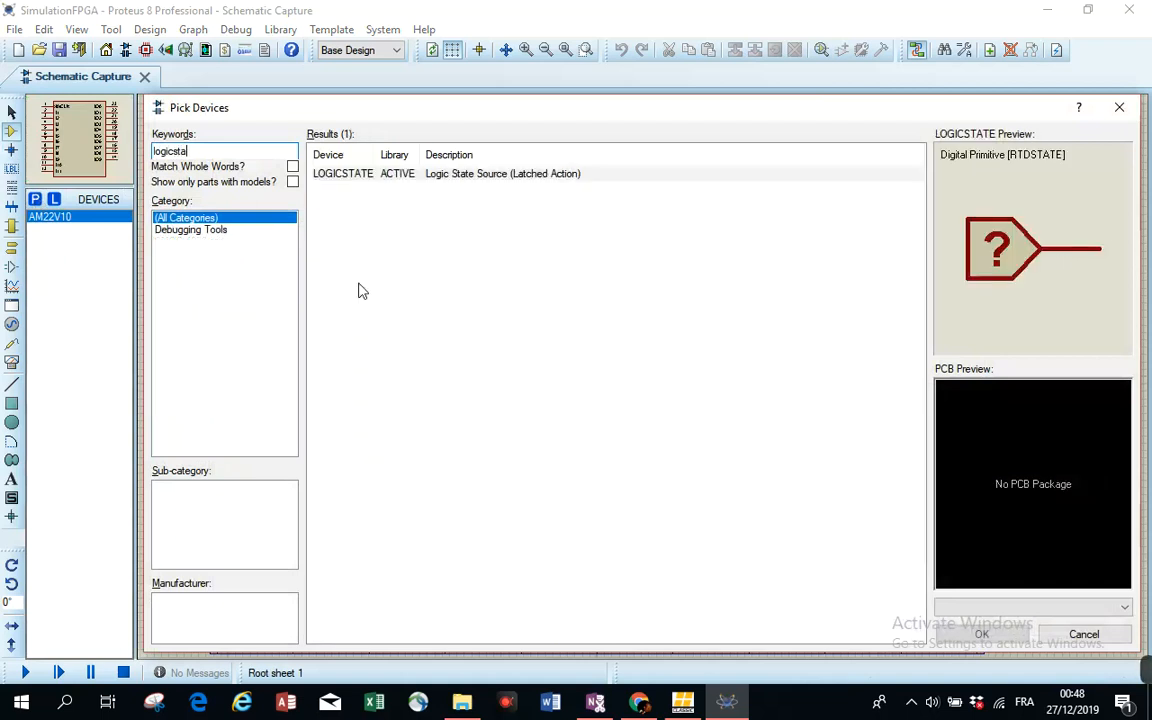
pyautogui.click(444, 176)
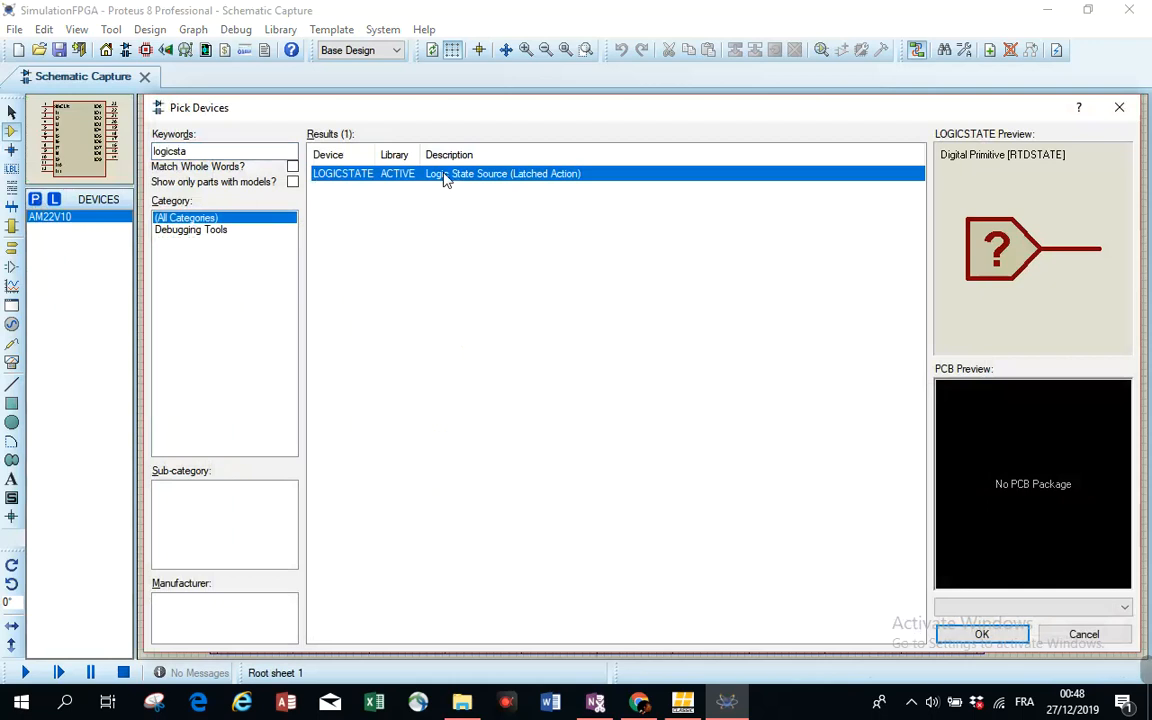
pyautogui.doubleClick(444, 176)
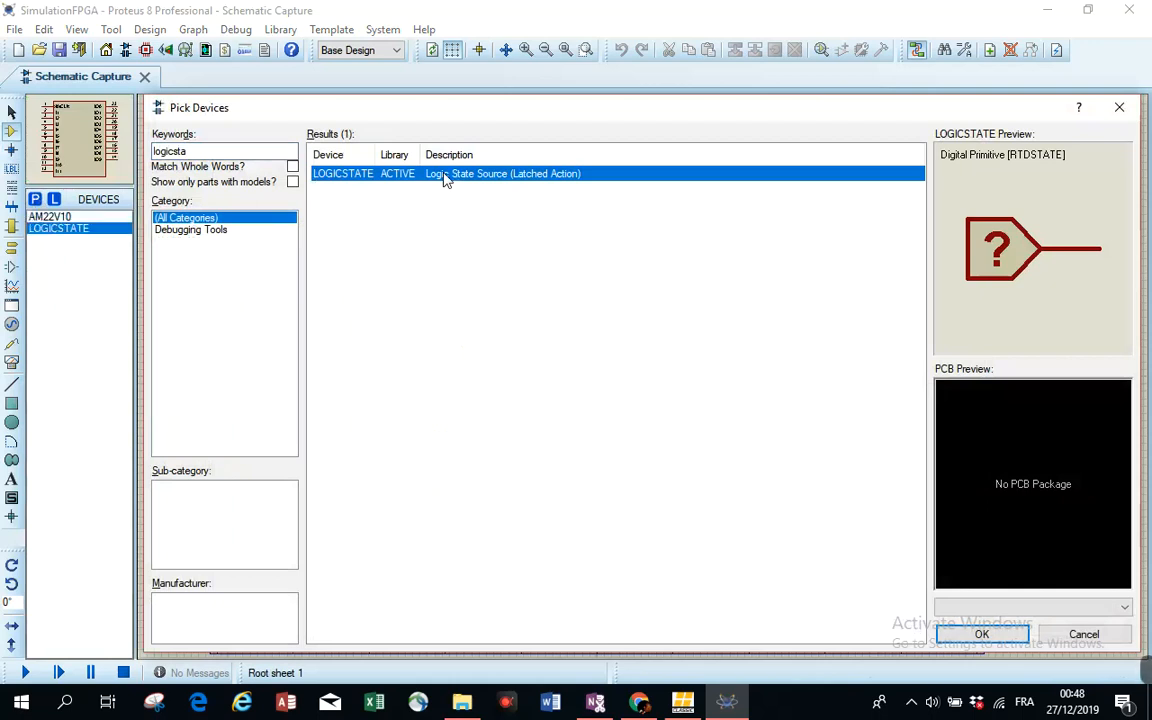
# - Change the search to logicpro, add the LOGICPROBE indicator to the device list, and close the picker
pyautogui.click(220, 151)
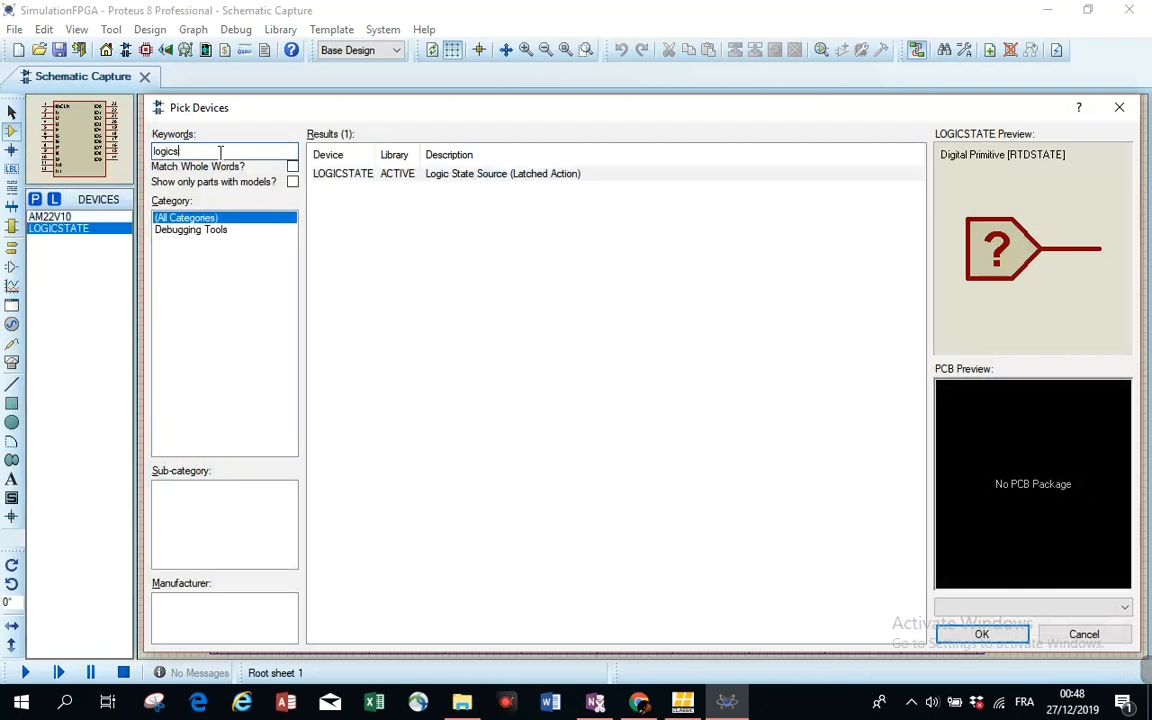
pyautogui.write('pro')
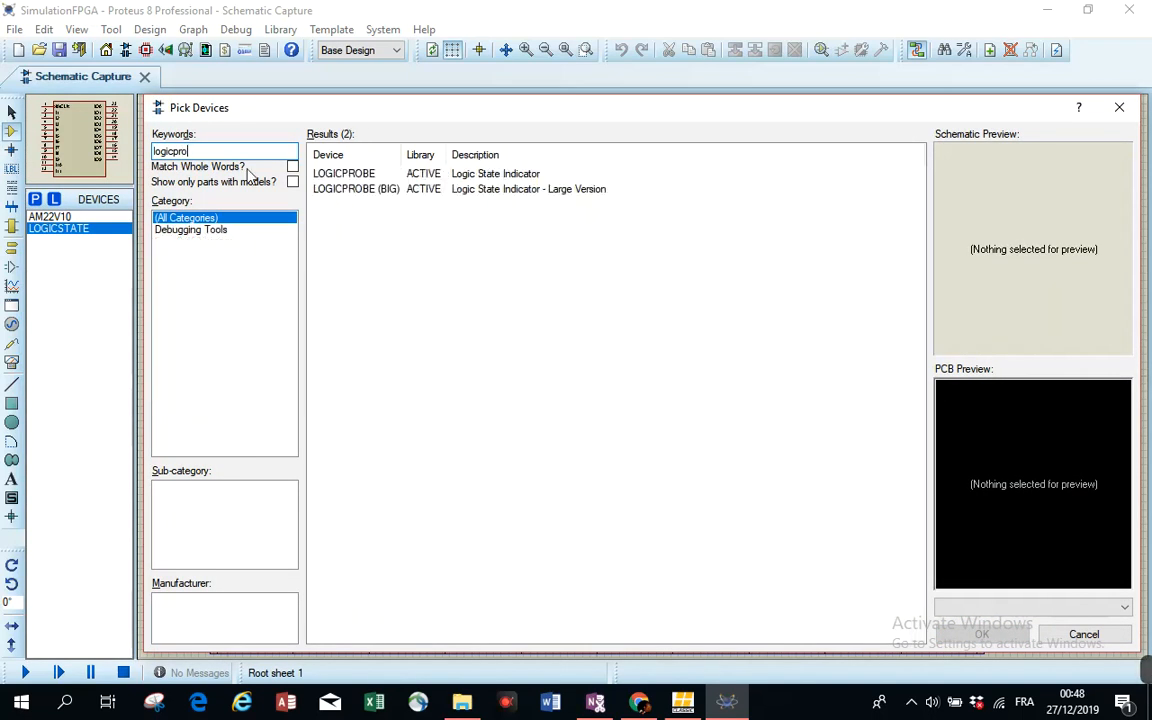
pyautogui.click(409, 177)
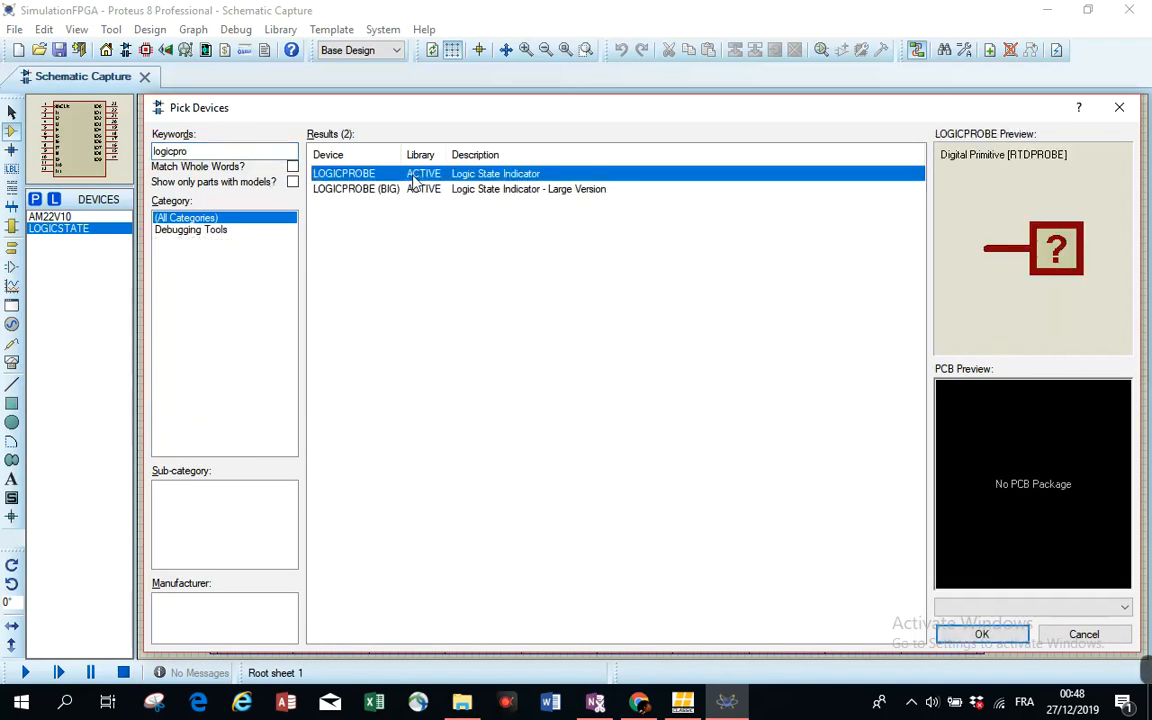
pyautogui.doubleClick(420, 177)
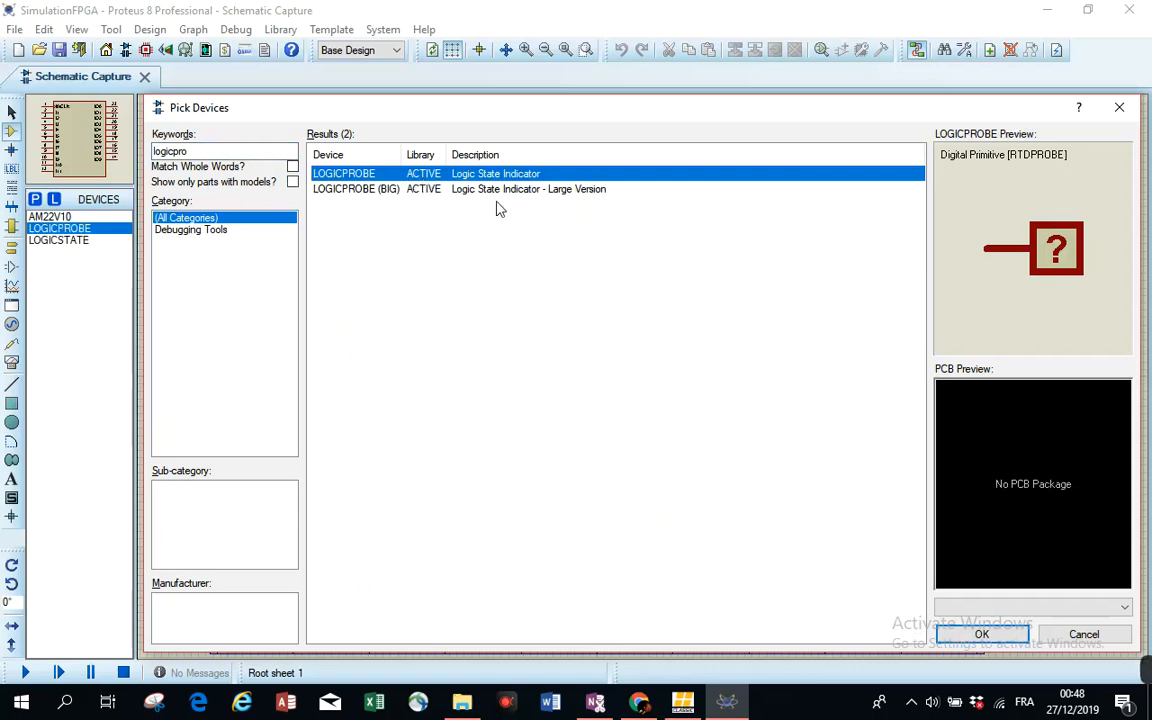
pyautogui.click(1119, 107)
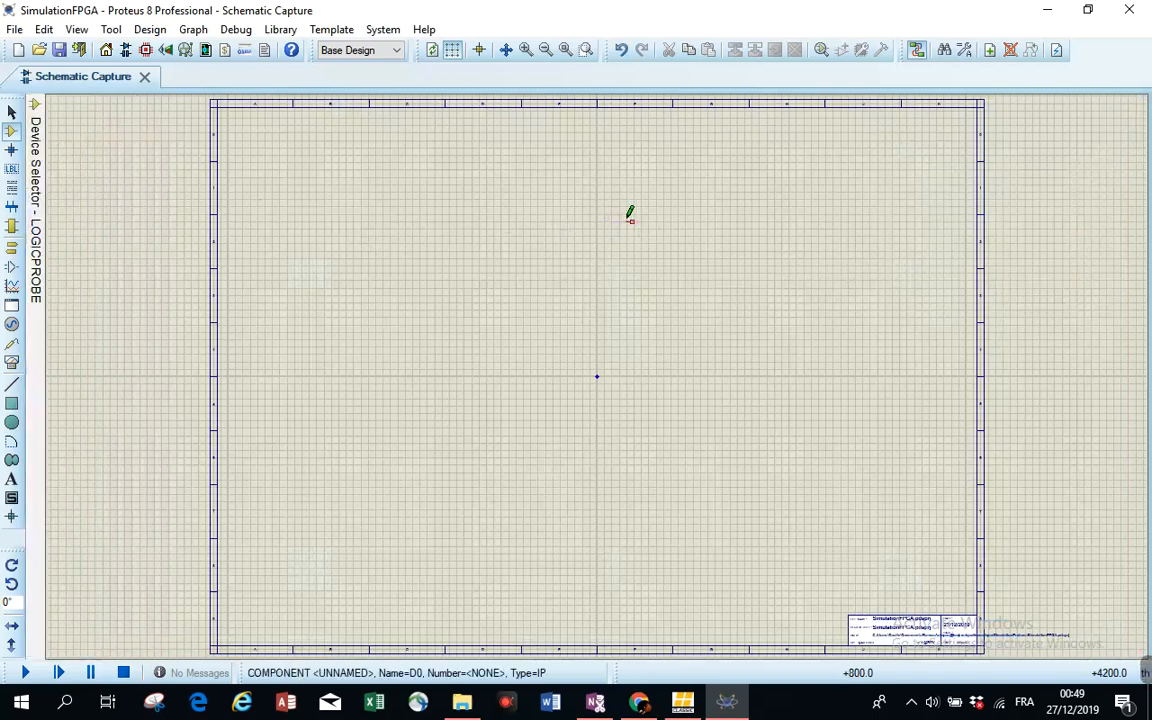
# - Place a logic probe on the sheet and delete it
pyautogui.click(604, 208)
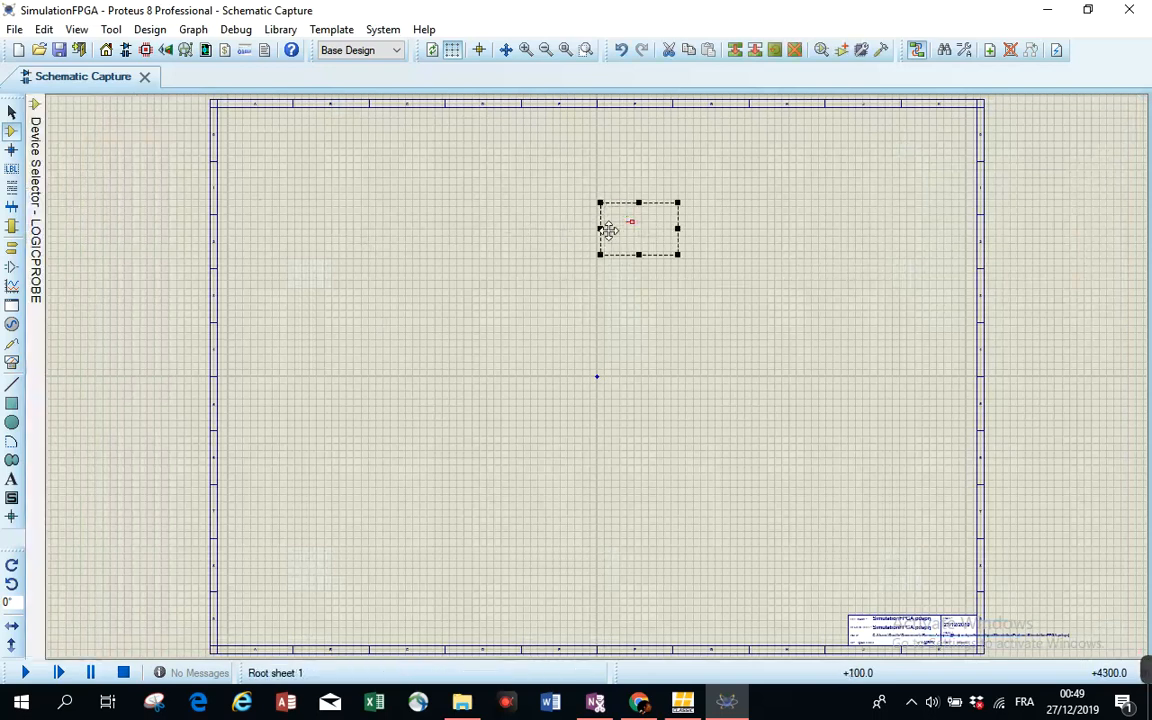
pyautogui.press('Delete')
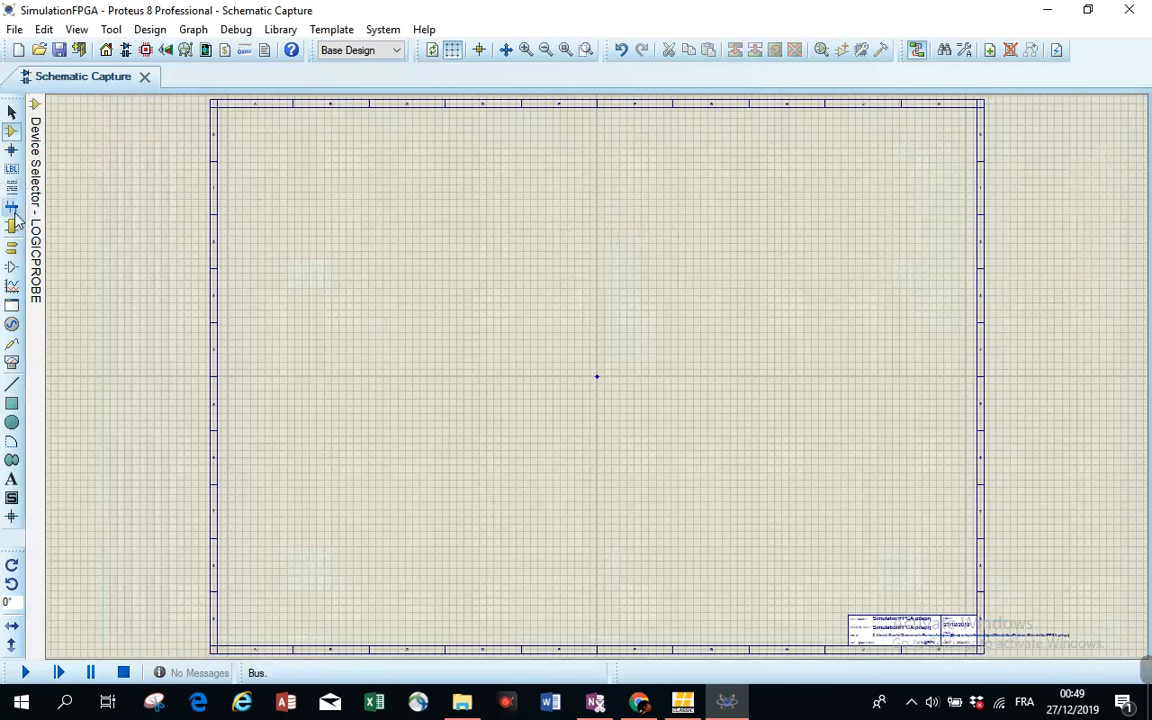
# - Place the AM22V10 chip in the upper middle of the sheet
pyautogui.moveTo(35, 195)
pyautogui.click(60, 217)
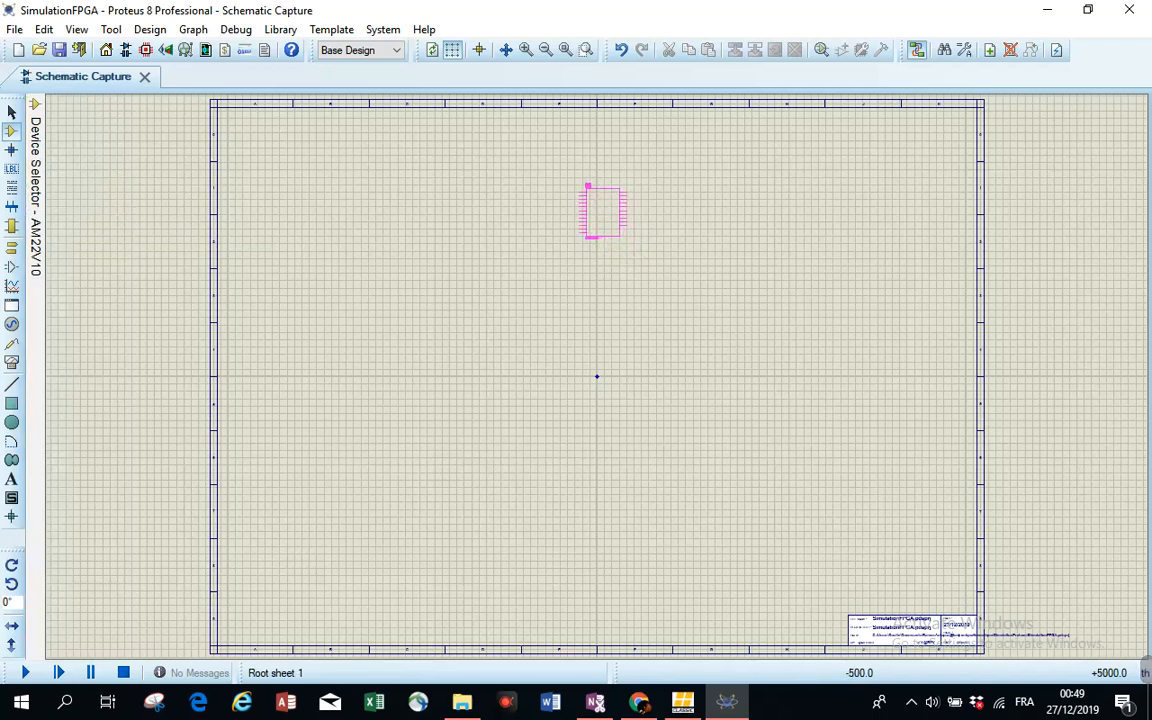
pyautogui.click(572, 188)
pyautogui.scroll(4, 597, 378)
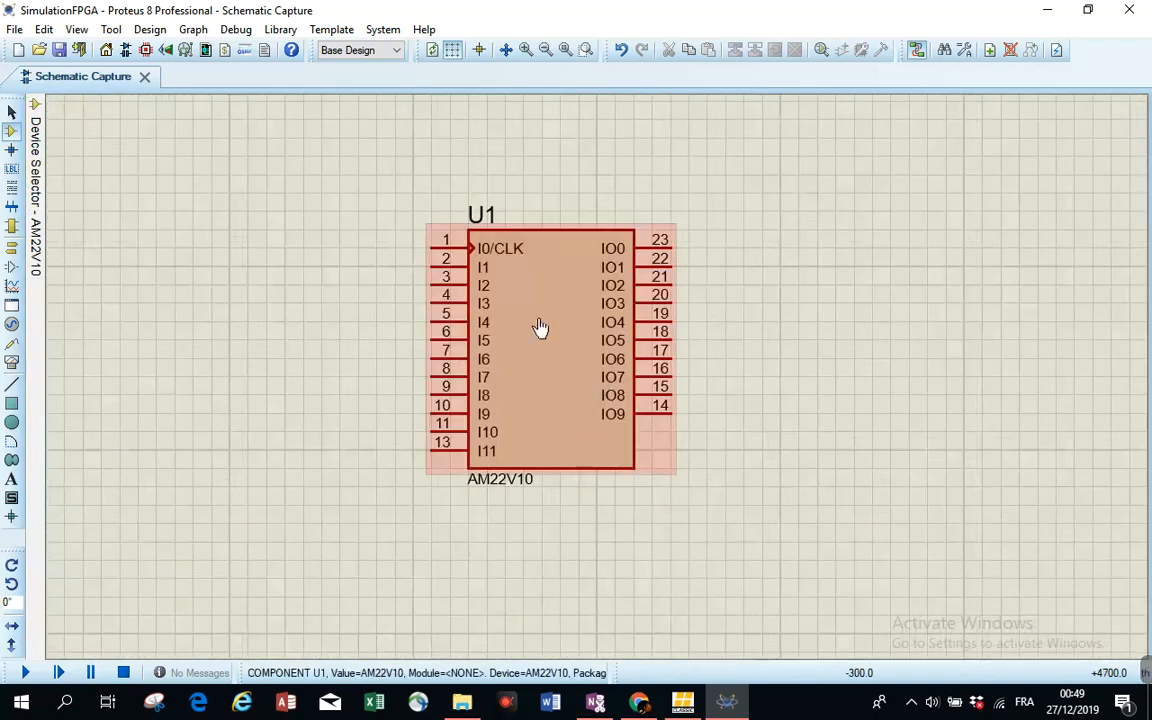
pyautogui.scroll(-2, 540, 328)
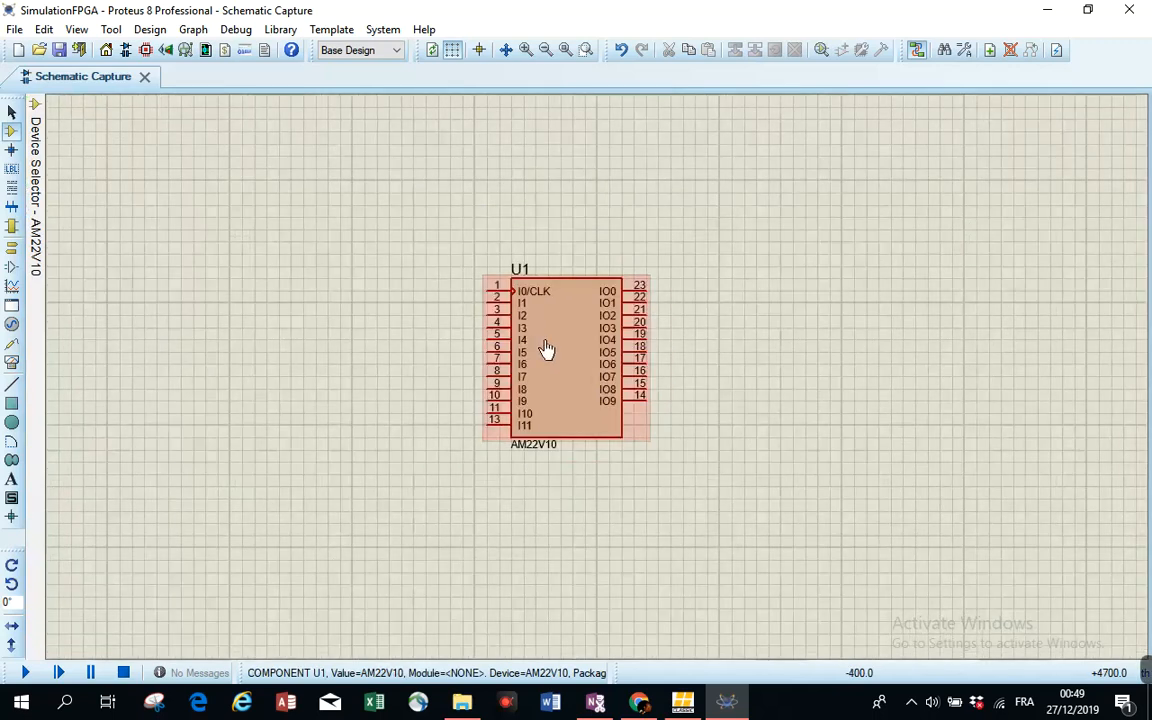
# - Place three logic state sources stacked vertically to the left of the AM22V10 chip
pyautogui.moveTo(40, 190)
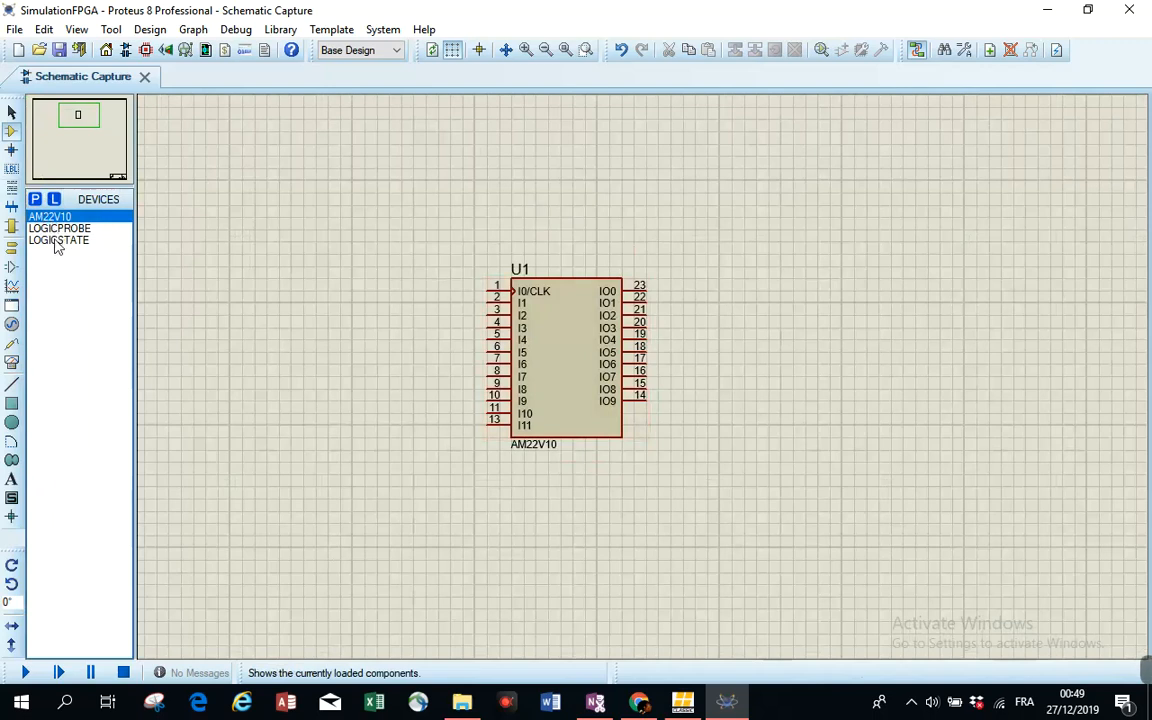
pyautogui.click(55, 241)
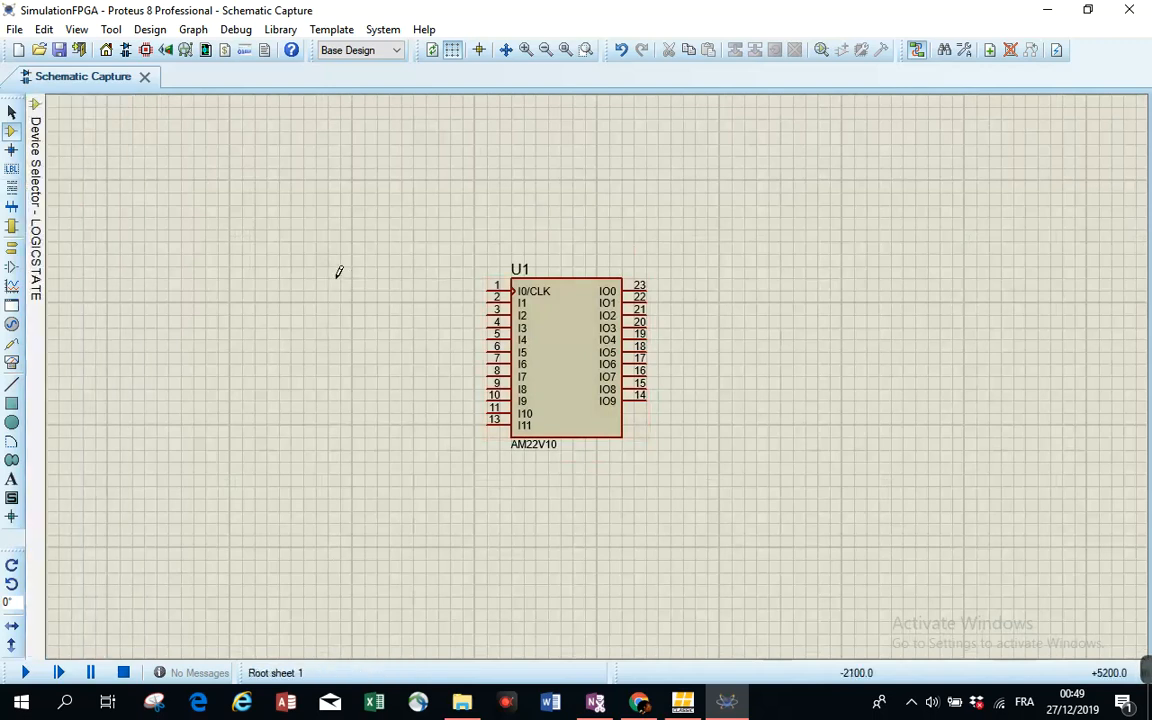
pyautogui.click(335, 280)
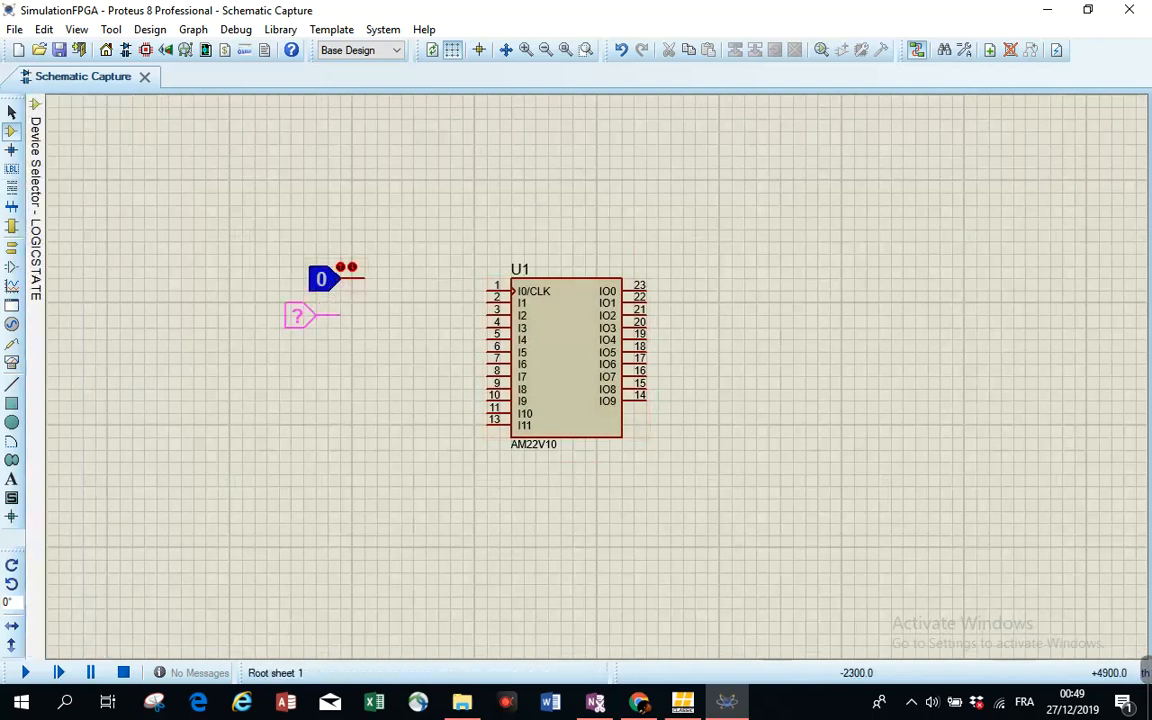
pyautogui.click(323, 316)
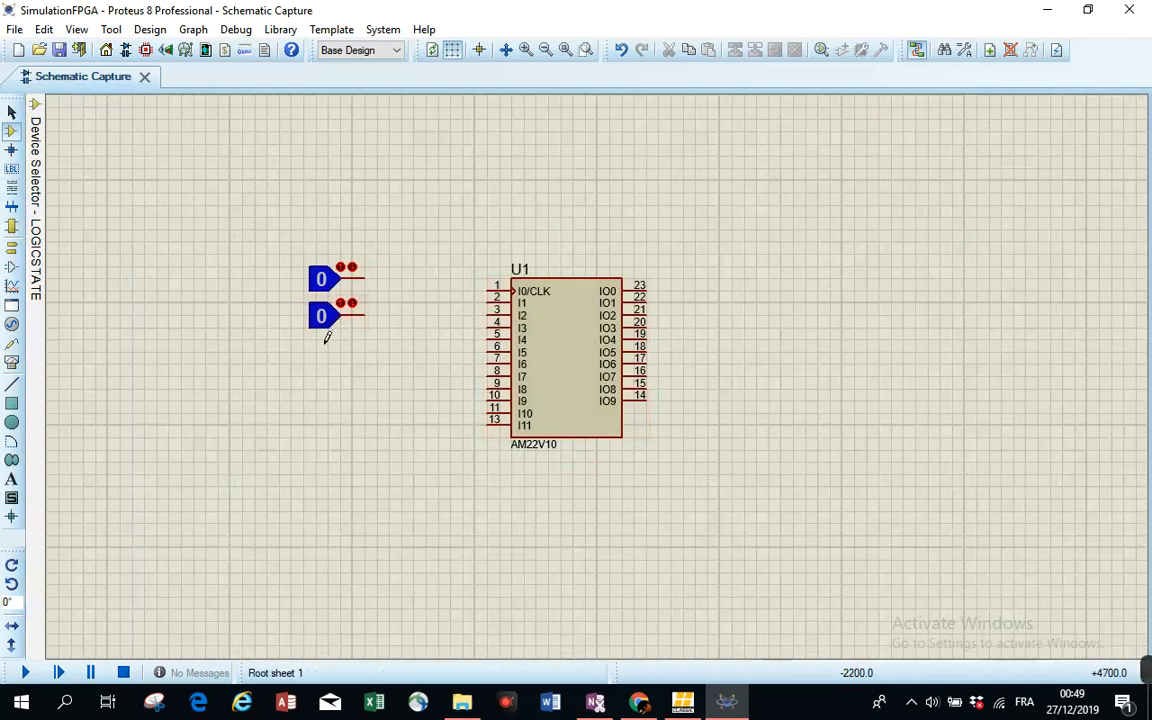
pyautogui.click(344, 350)
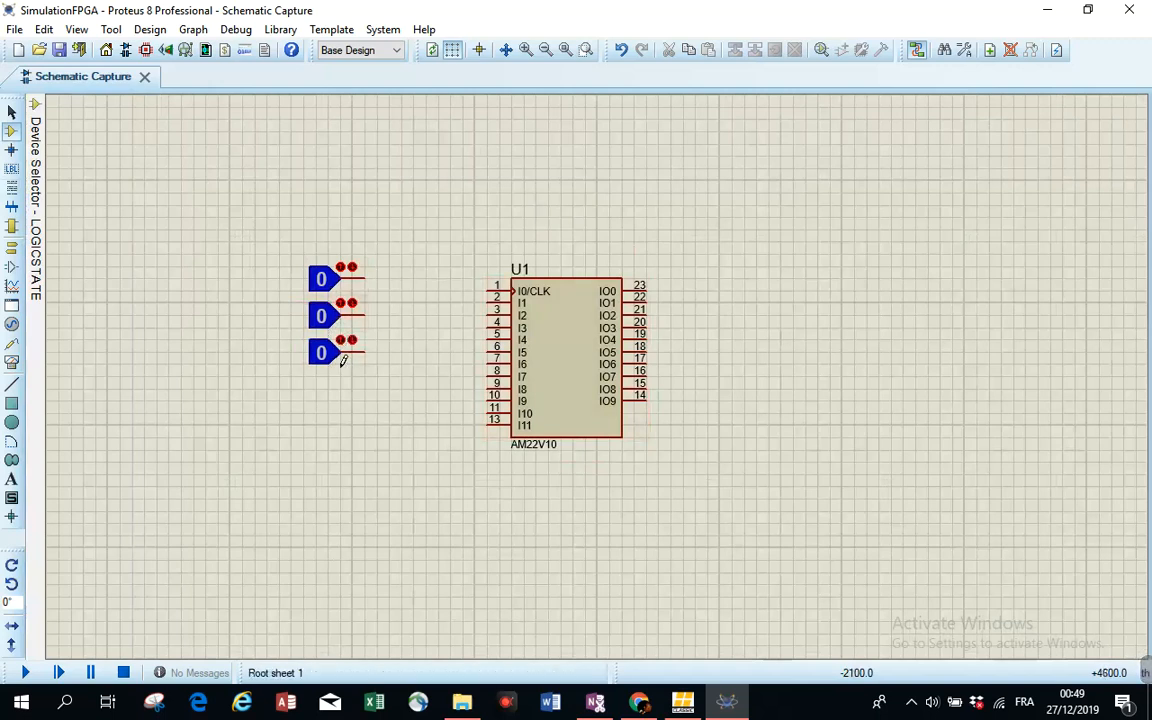
# - Place a logic probe to the right of the chip, level with its IO0 output
pyautogui.moveTo(35, 258)
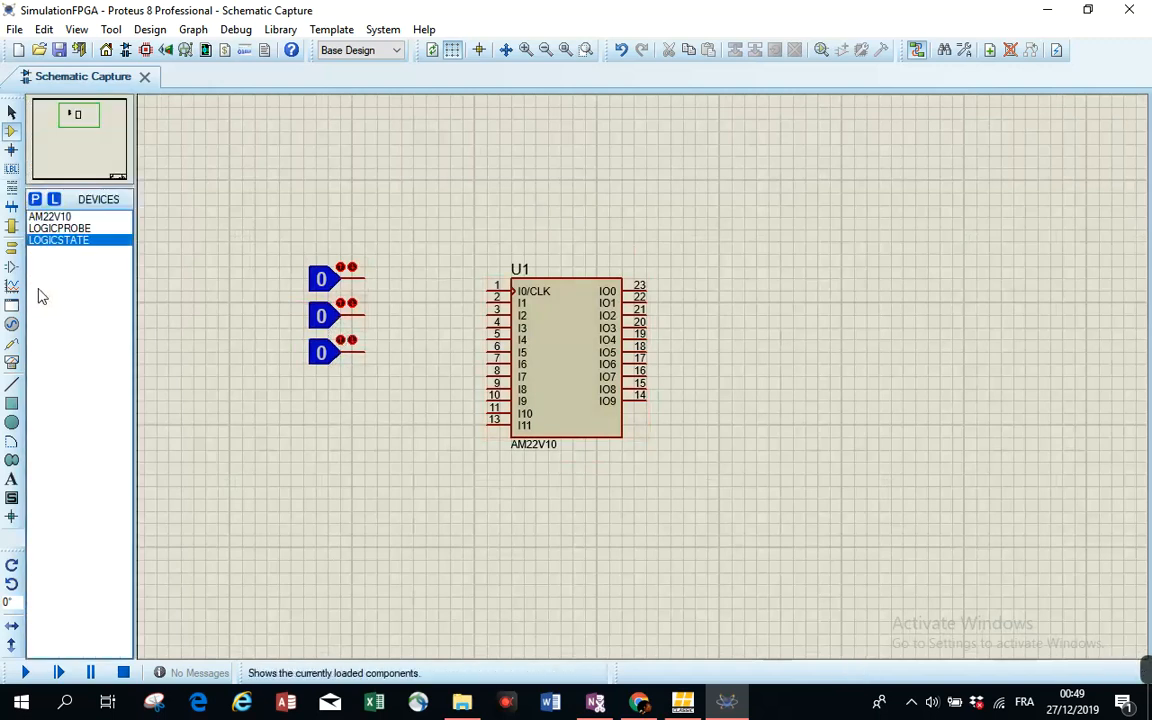
pyautogui.click(53, 229)
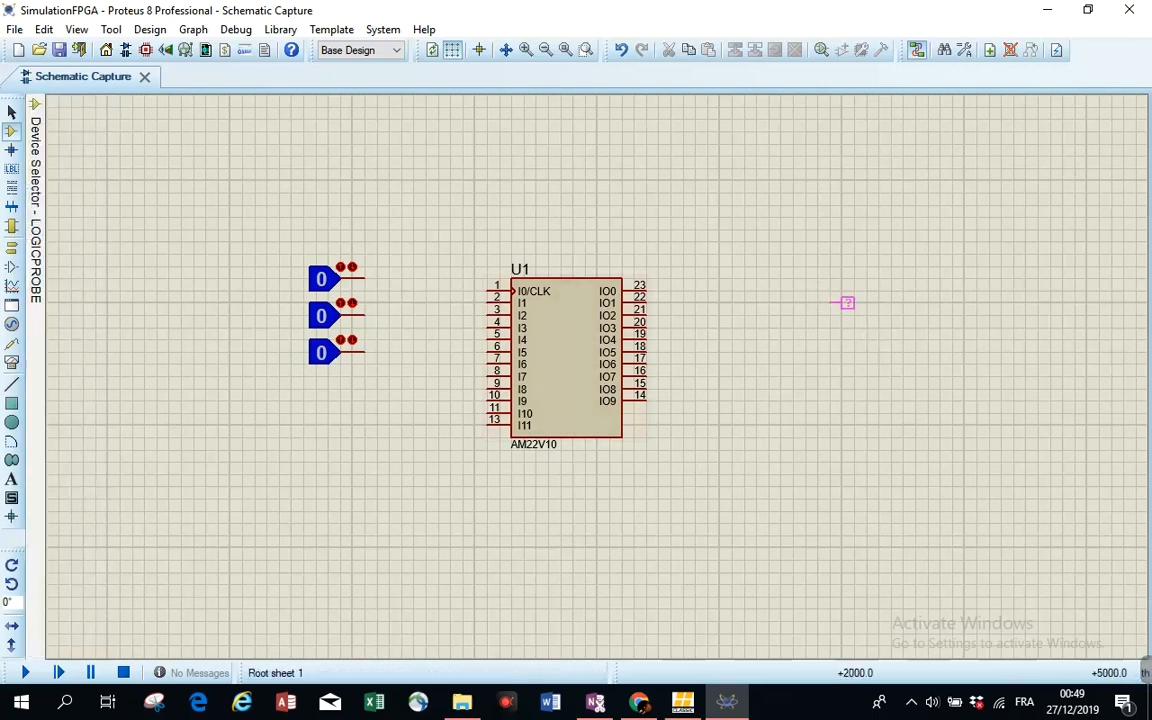
pyautogui.click(812, 290)
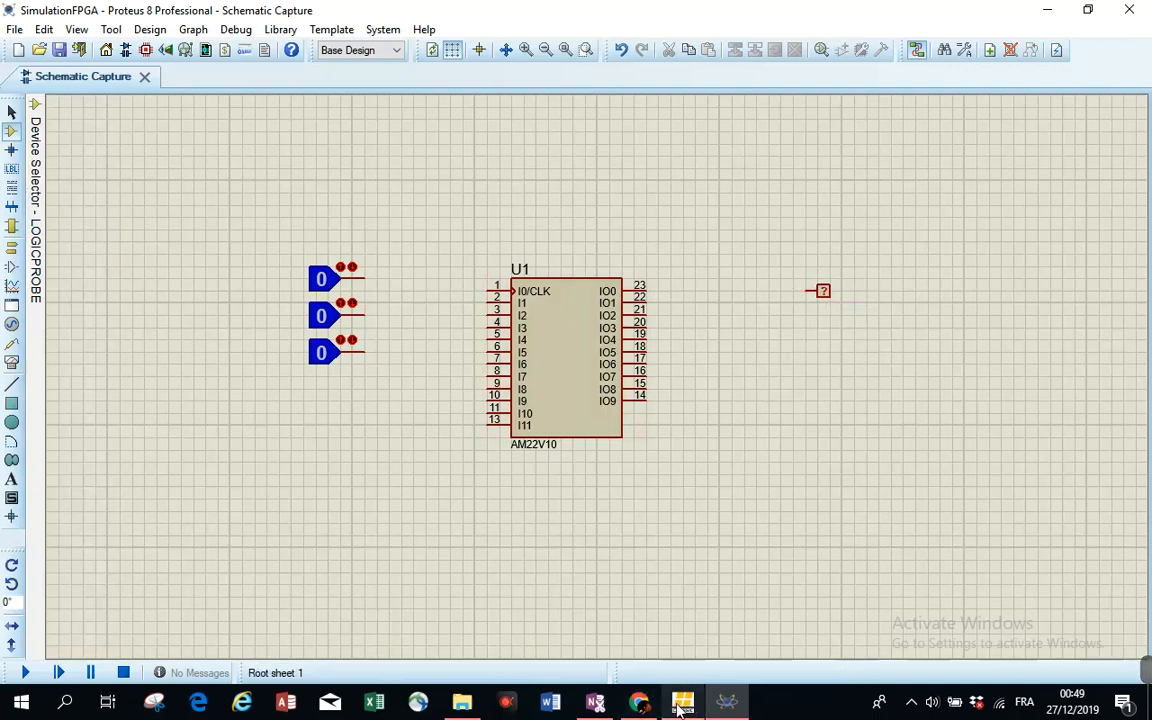
# - Switch to ispLEVER and run Chip Report for the GAL22V10B-10LP device, scrolling through its pinout report
pyautogui.click(683, 706)
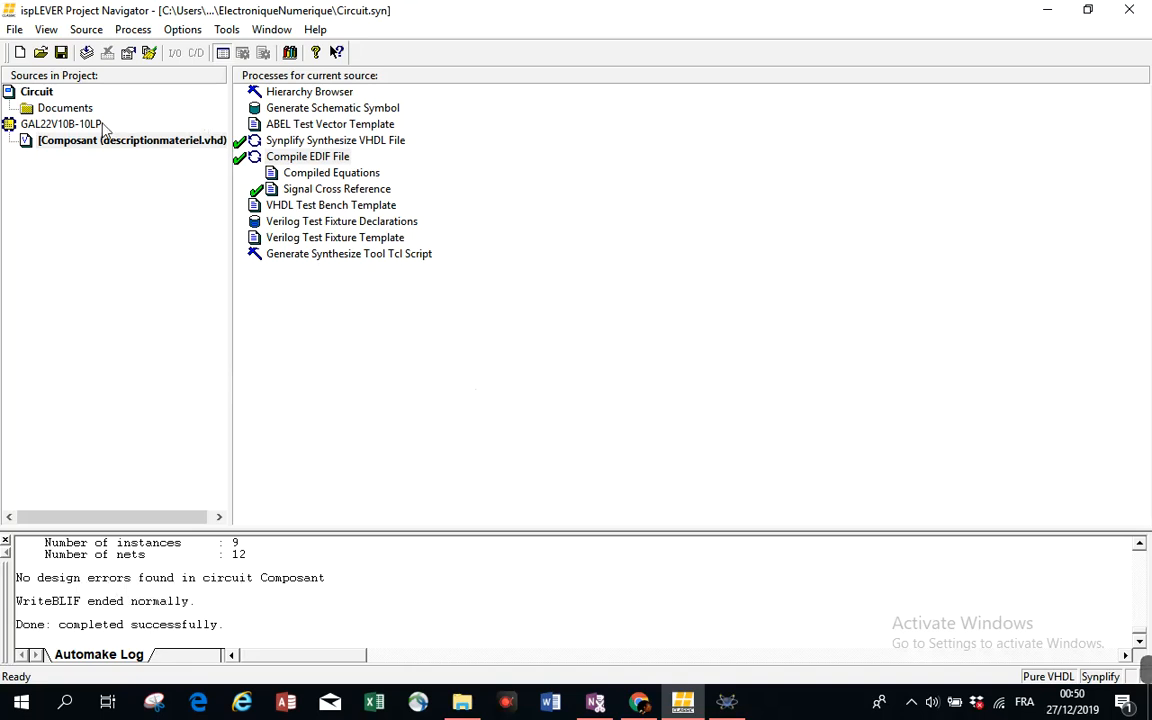
pyautogui.click(62, 124)
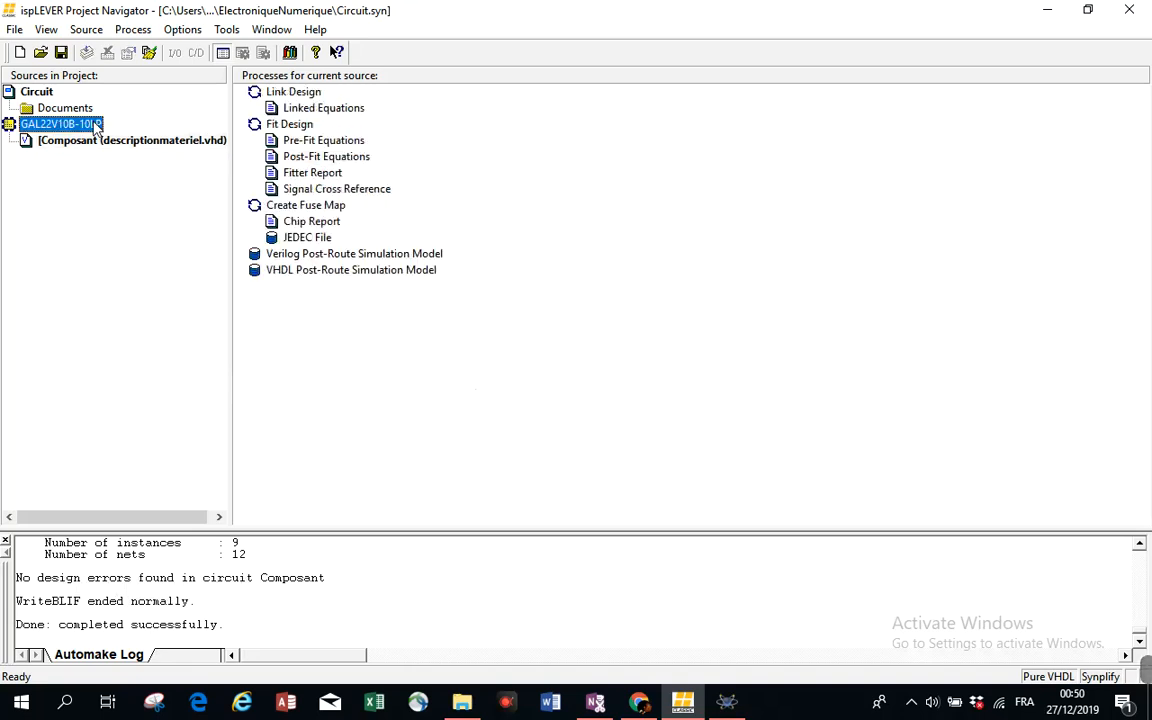
pyautogui.click(323, 224)
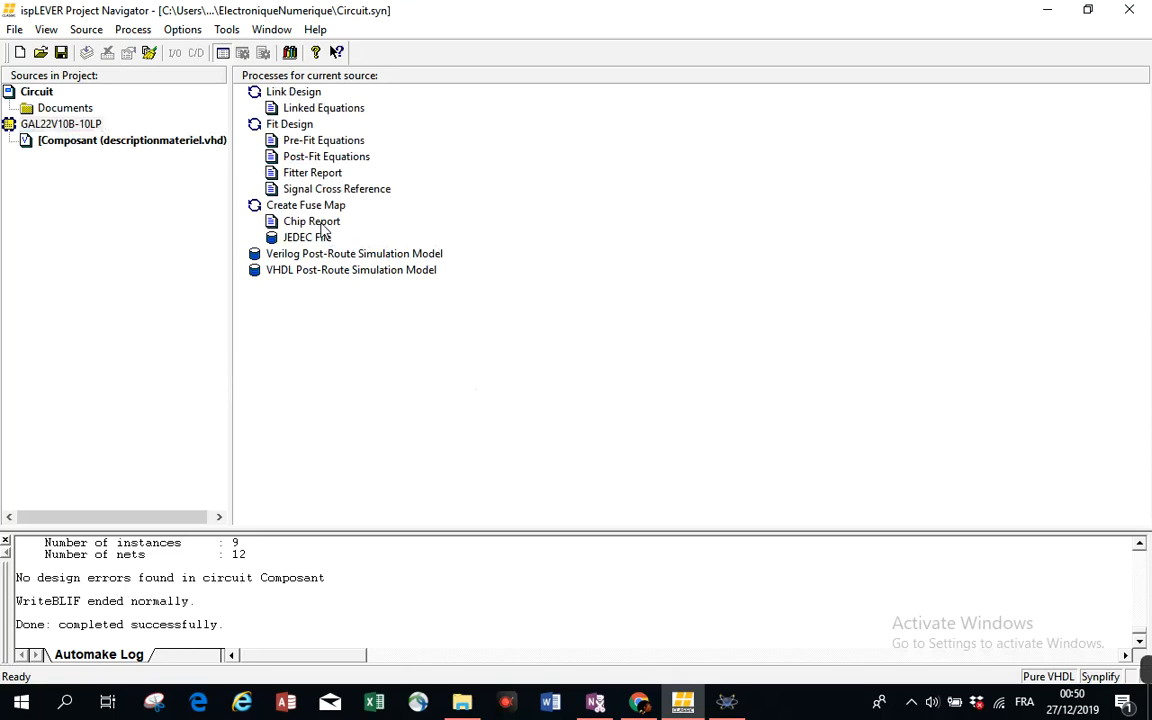
pyautogui.doubleClick(323, 224)
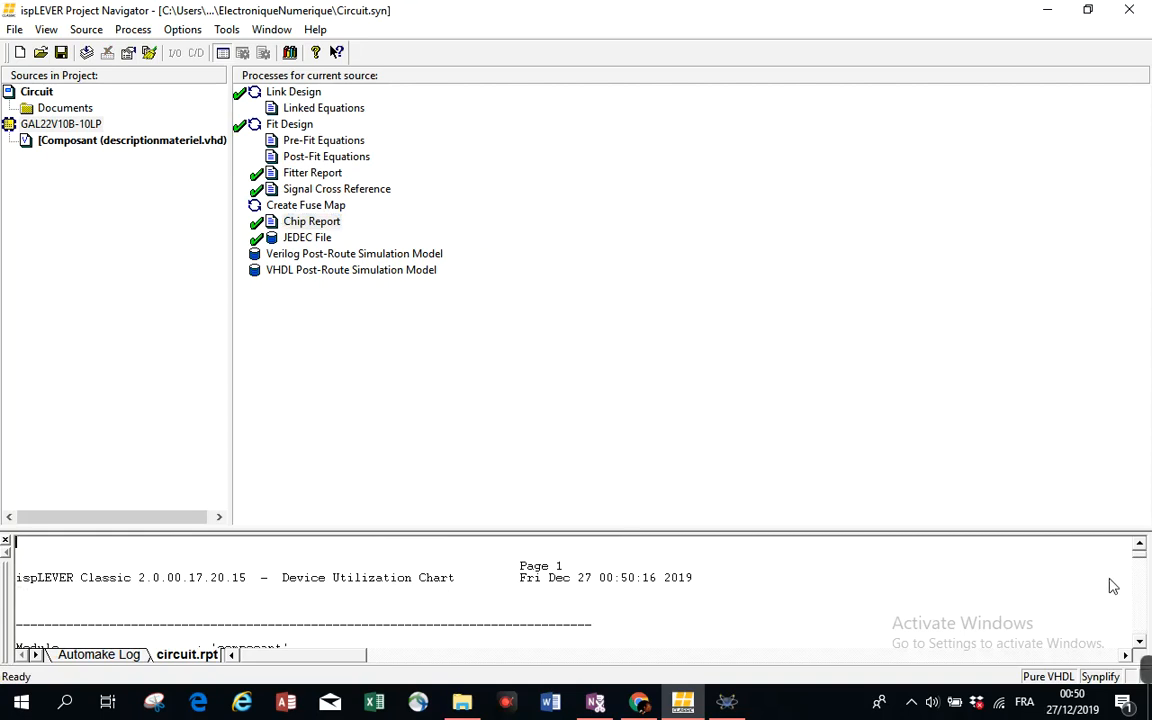
pyautogui.scroll(-10, 650, 597)
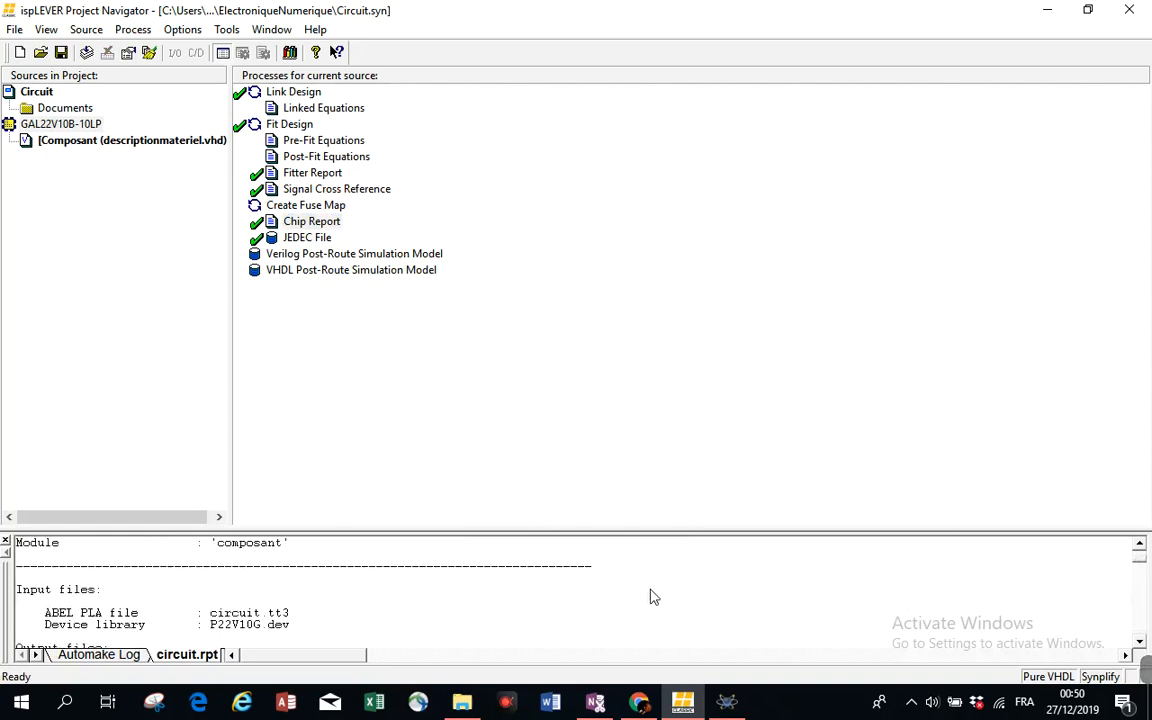
pyautogui.scroll(-2, 650, 602)
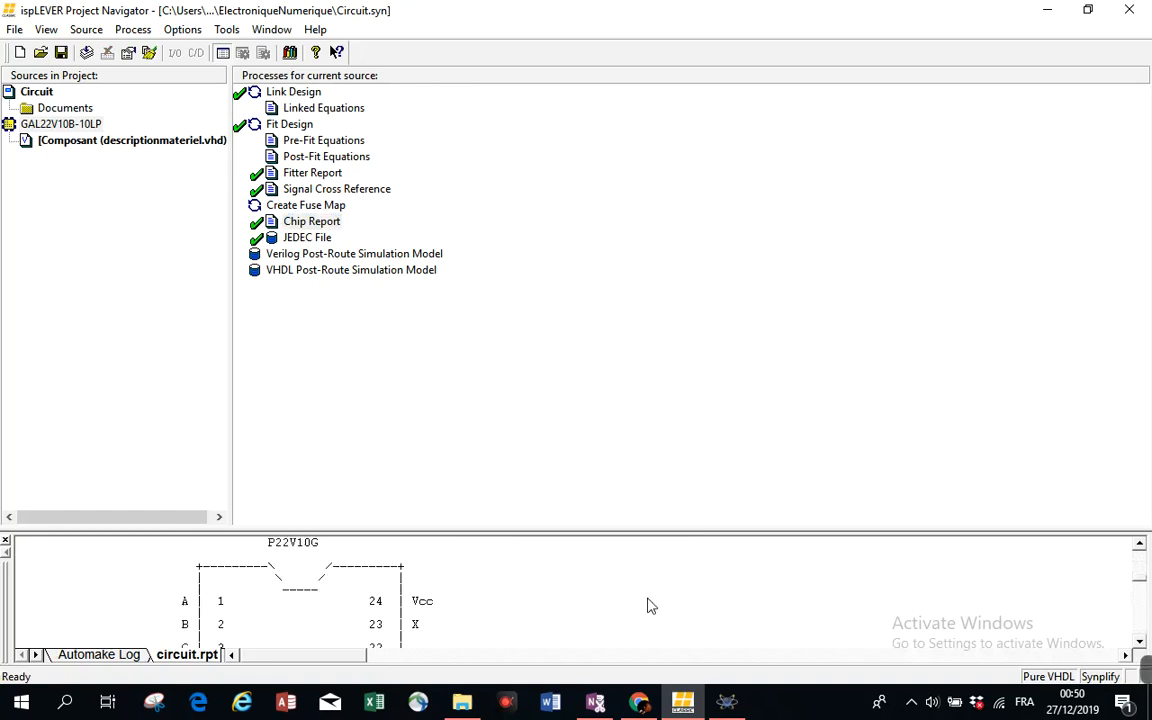
pyautogui.scroll(-1, 650, 605)
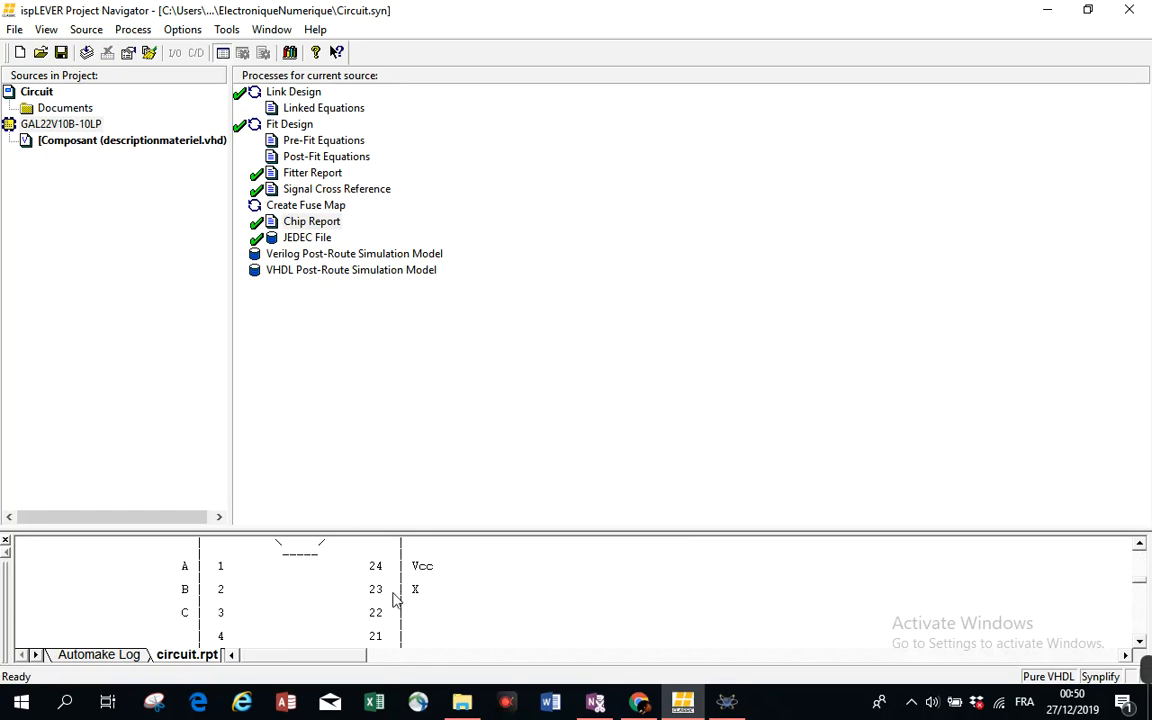
# - Back in Proteus, wire the three logic state sources to pins 1, 2 and 3 of the AM22V10 chip
pyautogui.click(724, 705)
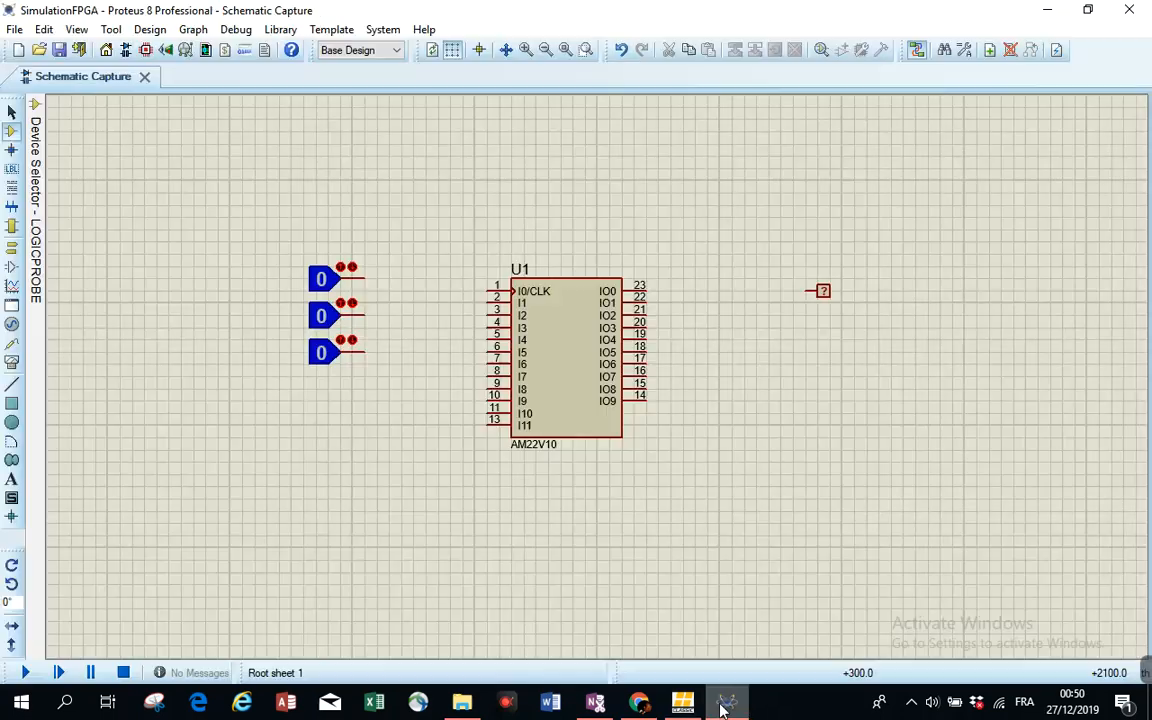
pyautogui.click(368, 277)
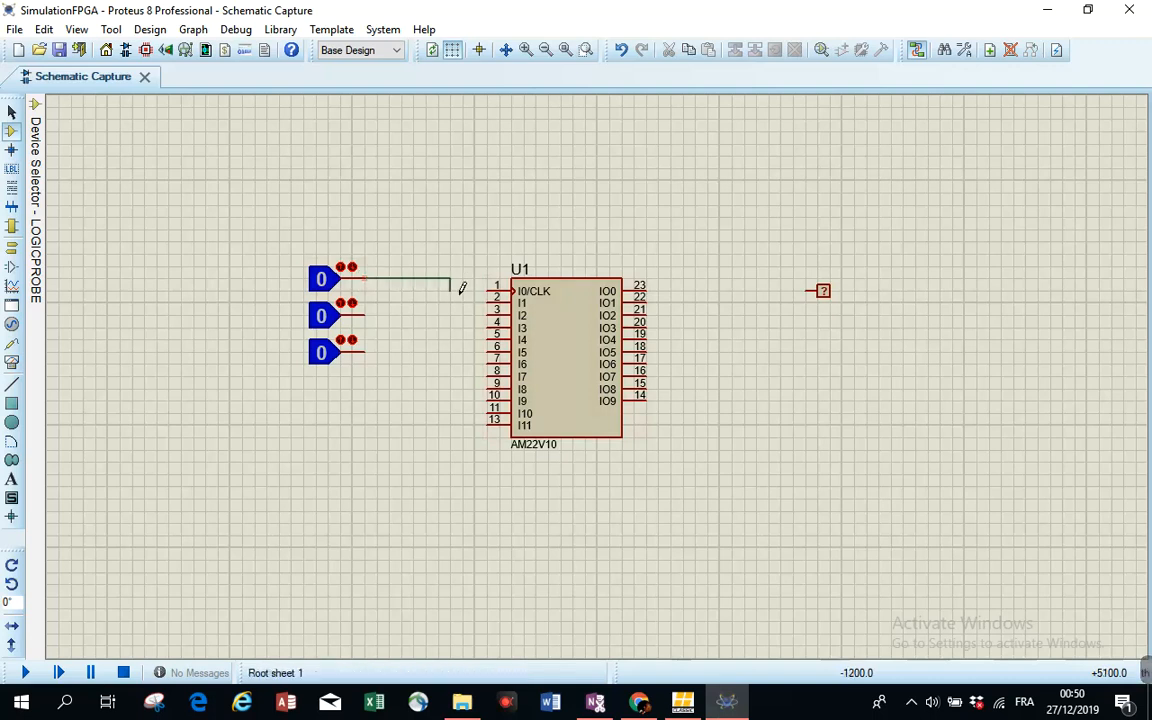
pyautogui.click(489, 286)
pyautogui.click(365, 315)
pyautogui.click(487, 297)
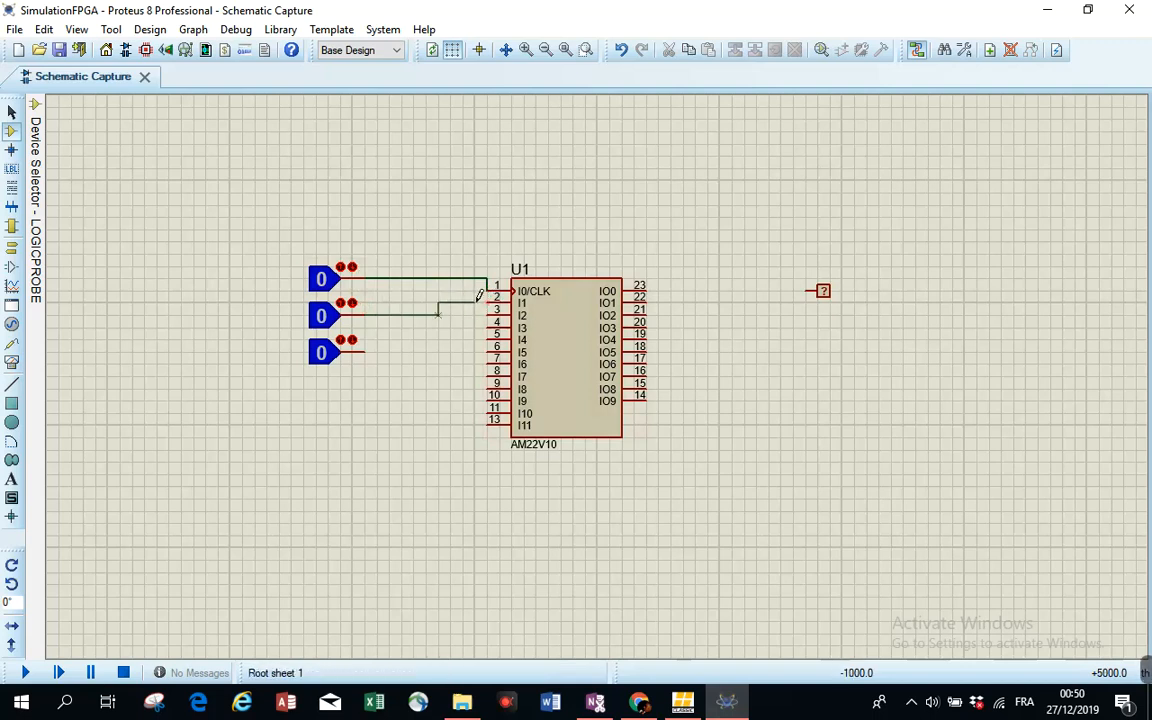
pyautogui.click(488, 298)
pyautogui.click(366, 350)
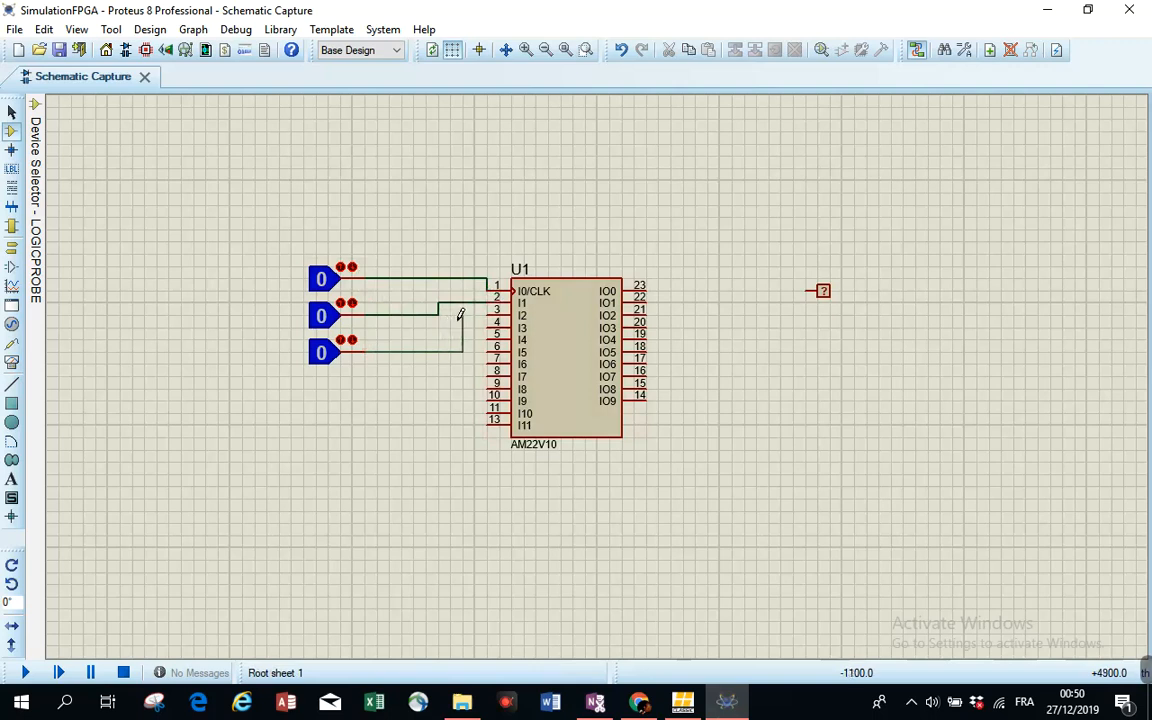
pyautogui.click(488, 313)
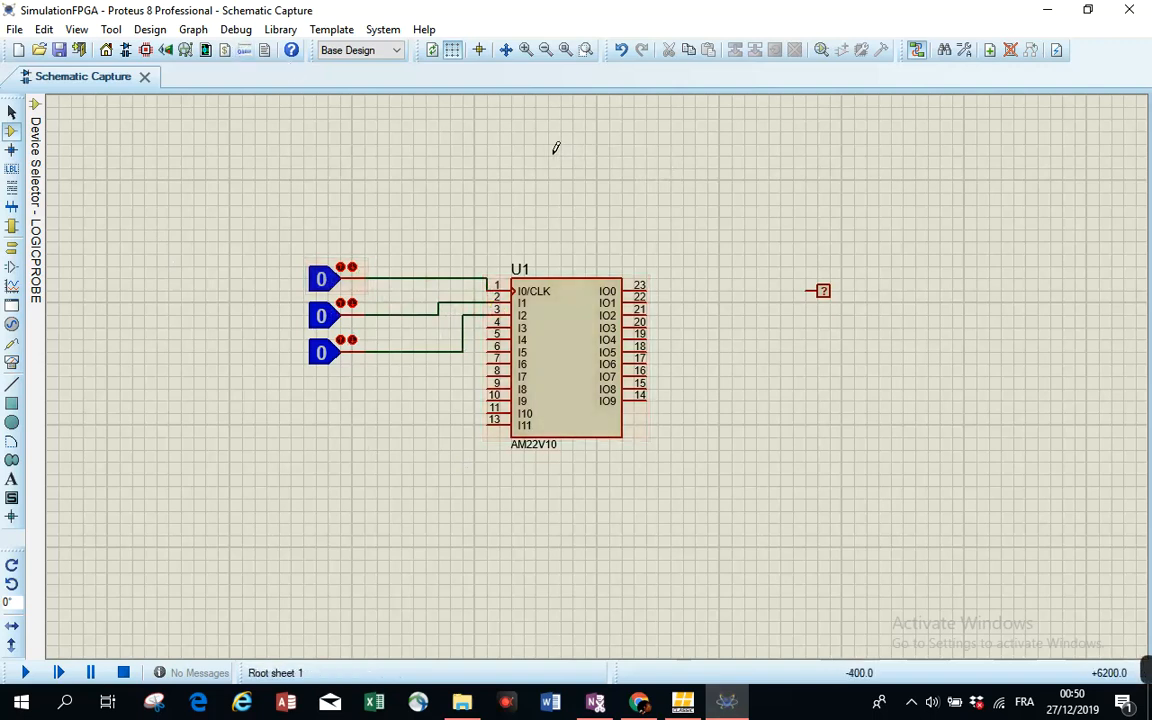
# - Wire the chip's IO0 output (pin 23) to the logic probe
pyautogui.click(660, 290)
pyautogui.click(816, 291)
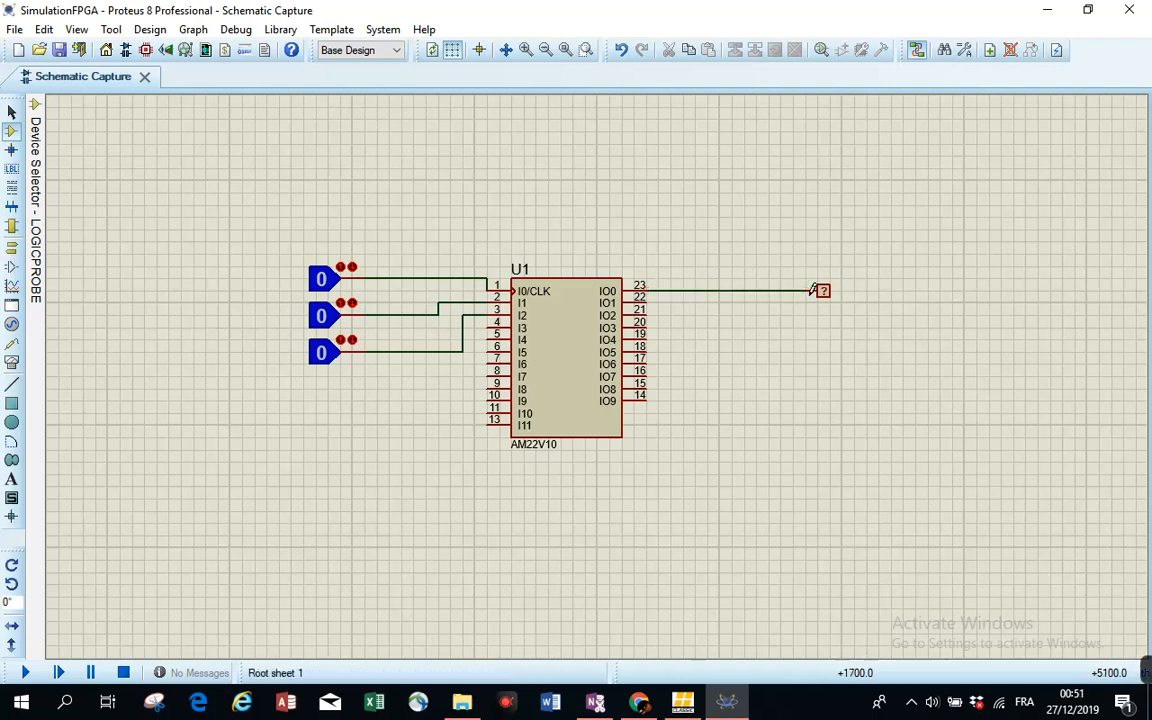
pyautogui.scroll(2, 522, 321)
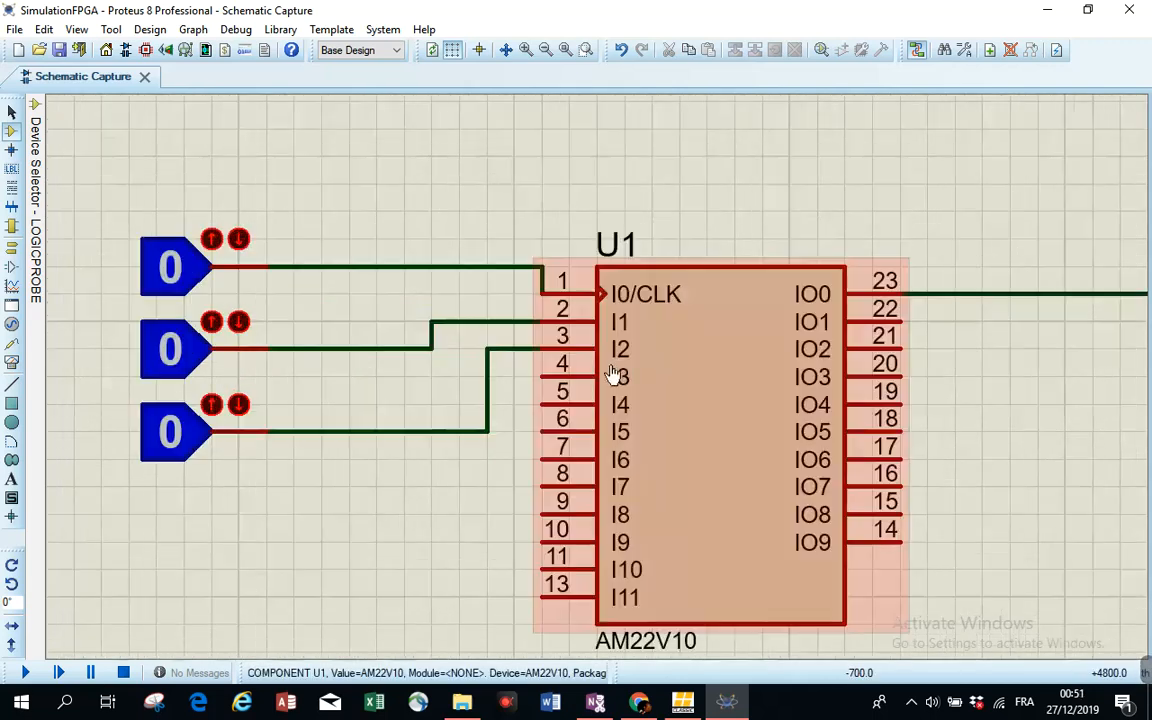
pyautogui.scroll(-1, 620, 330)
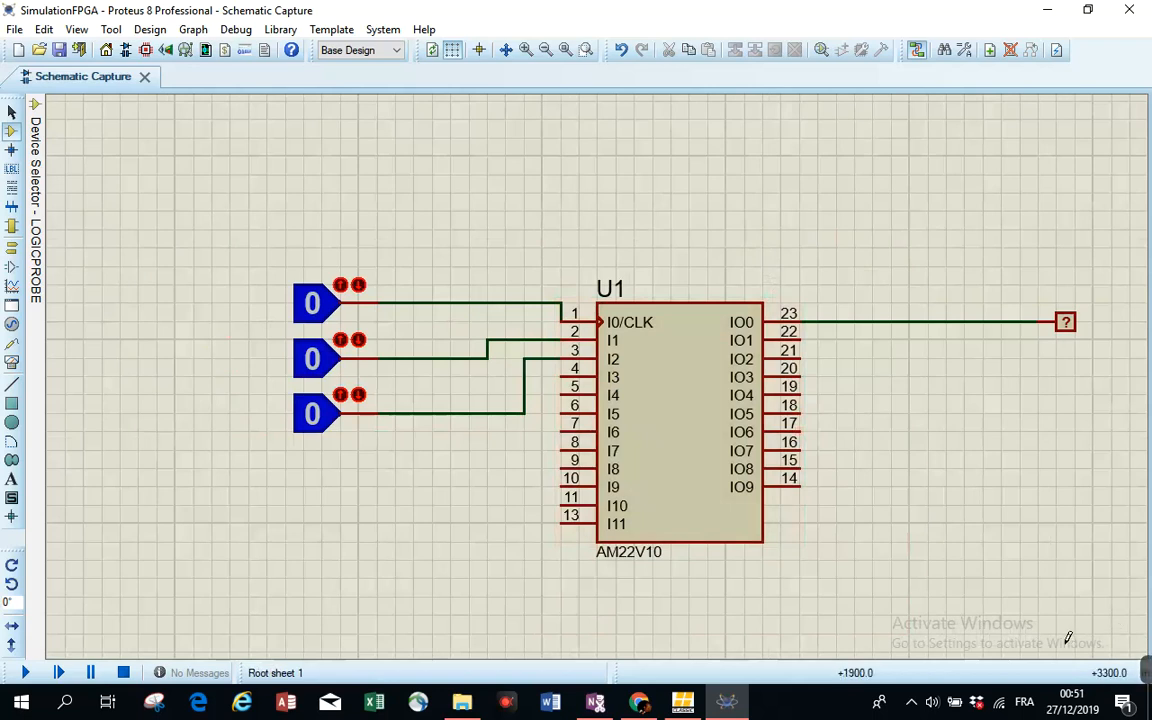
# - Set the AM22V10's JEDEC Fuse Map File to circuit.jed from the ElectroniqueNumerique folder
pyautogui.moveTo(1147, 669)
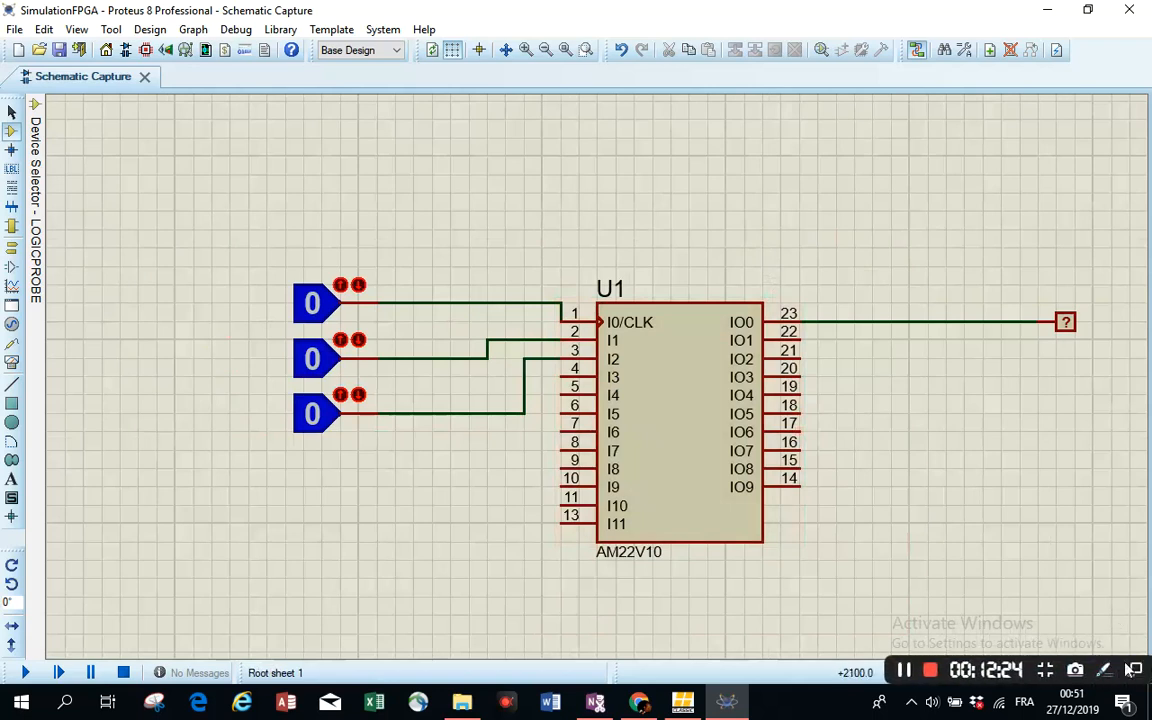
pyautogui.doubleClick(681, 430)
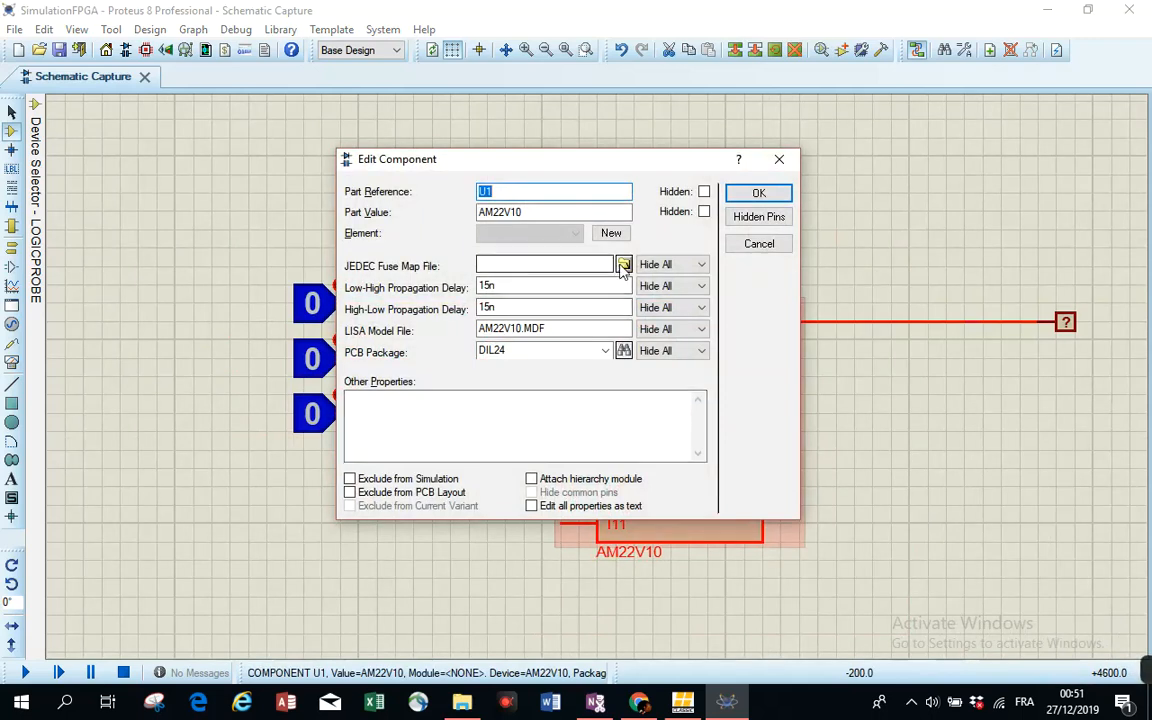
pyautogui.click(624, 264)
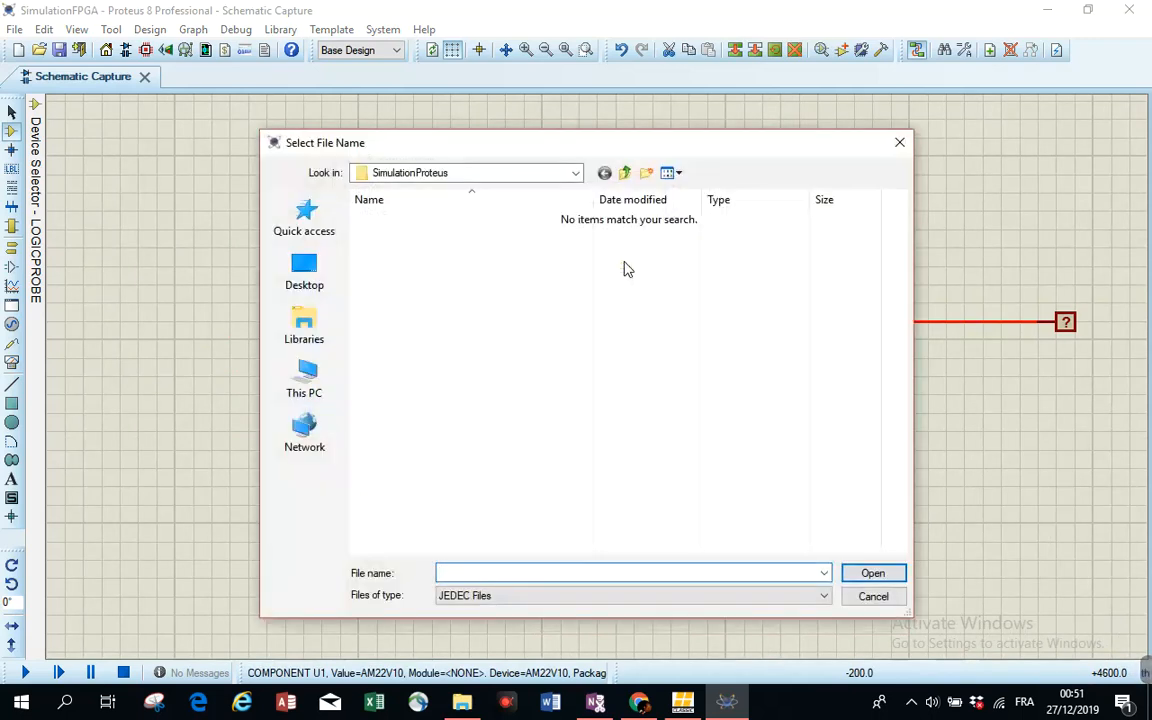
pyautogui.click(576, 174)
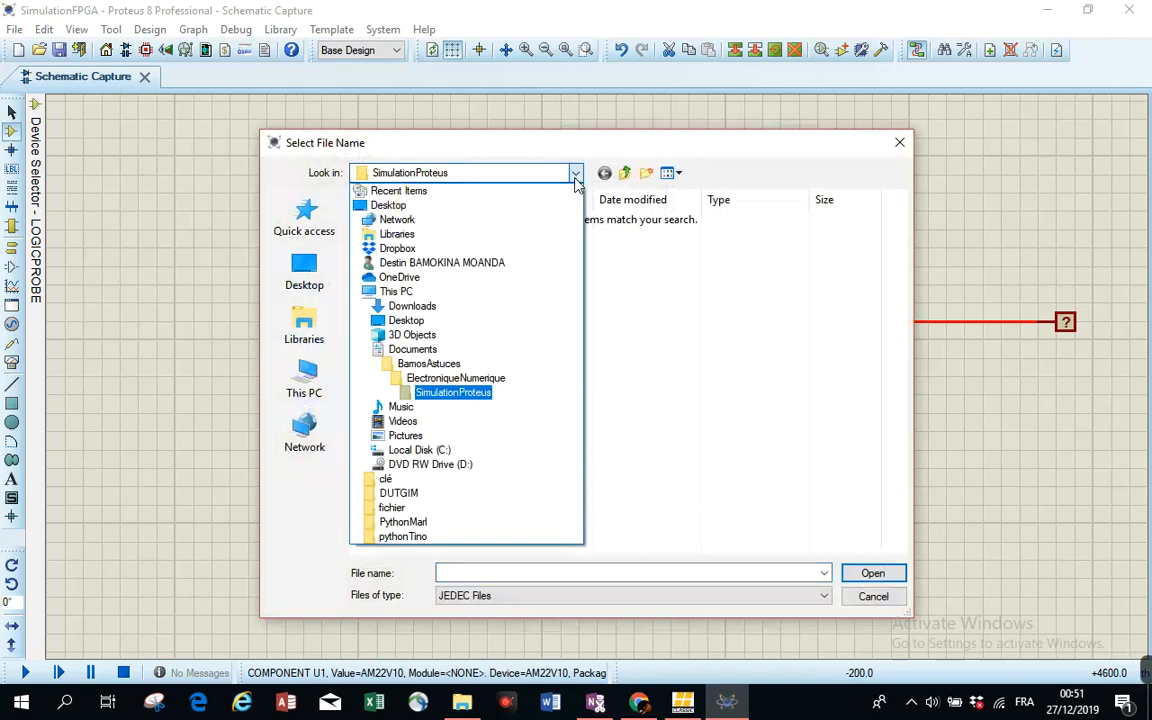
pyautogui.click(494, 378)
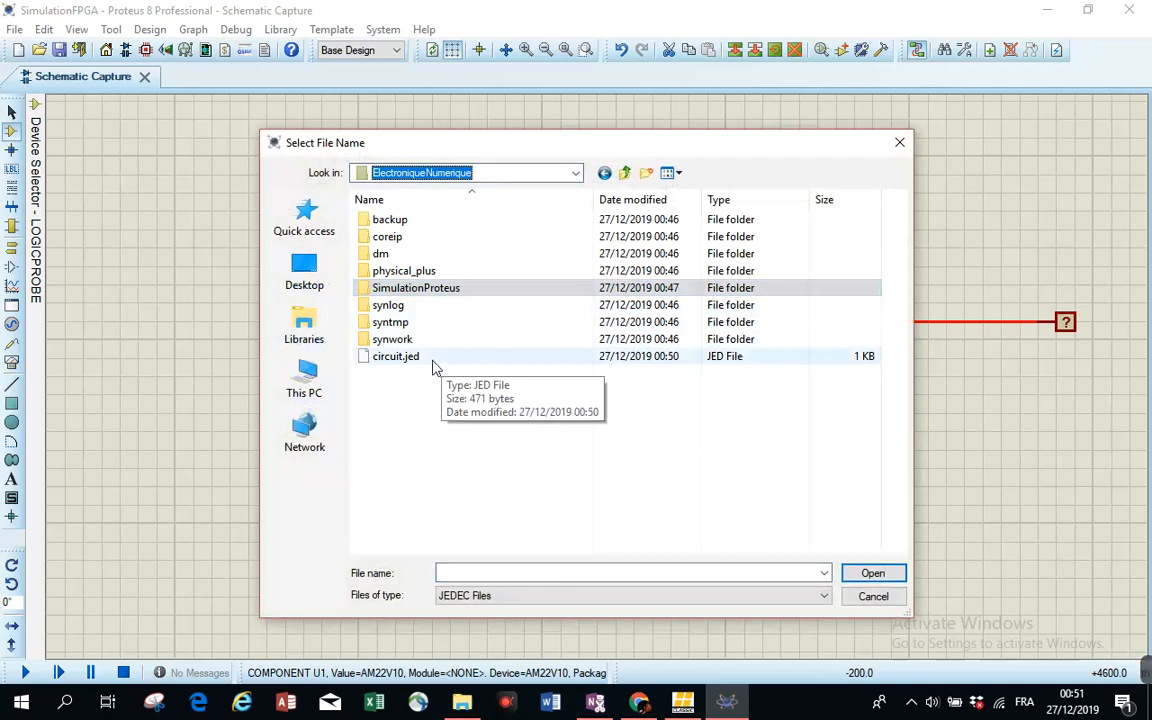
pyautogui.click(434, 360)
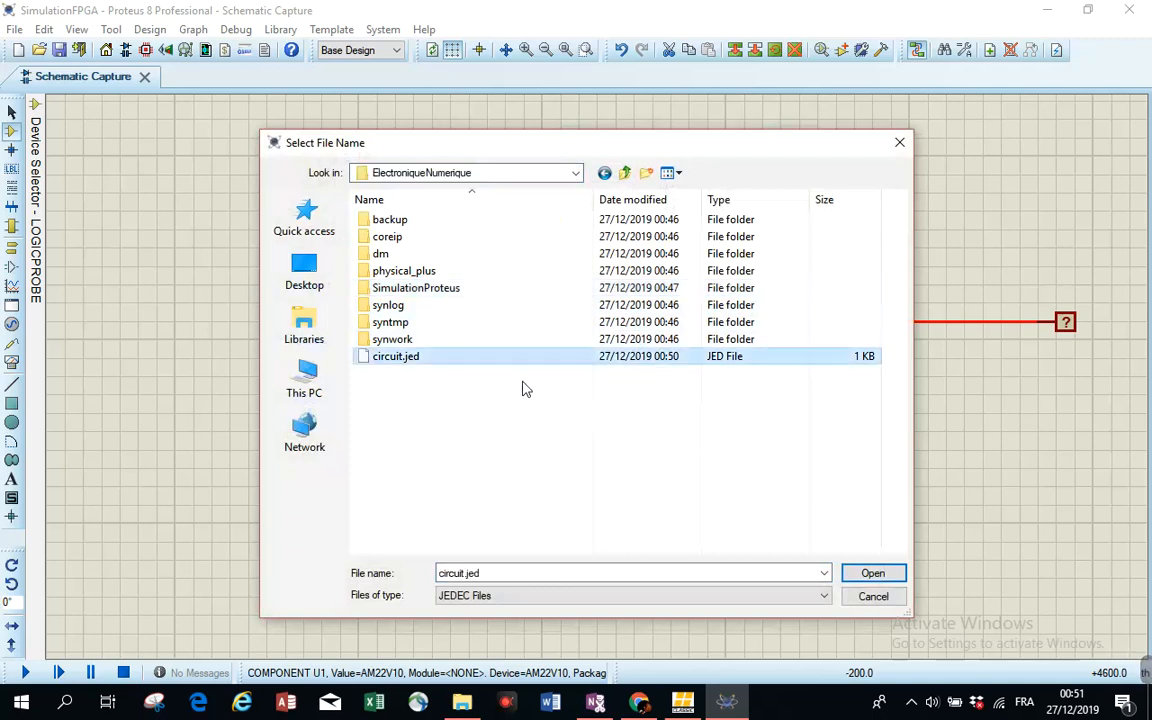
pyautogui.click(884, 577)
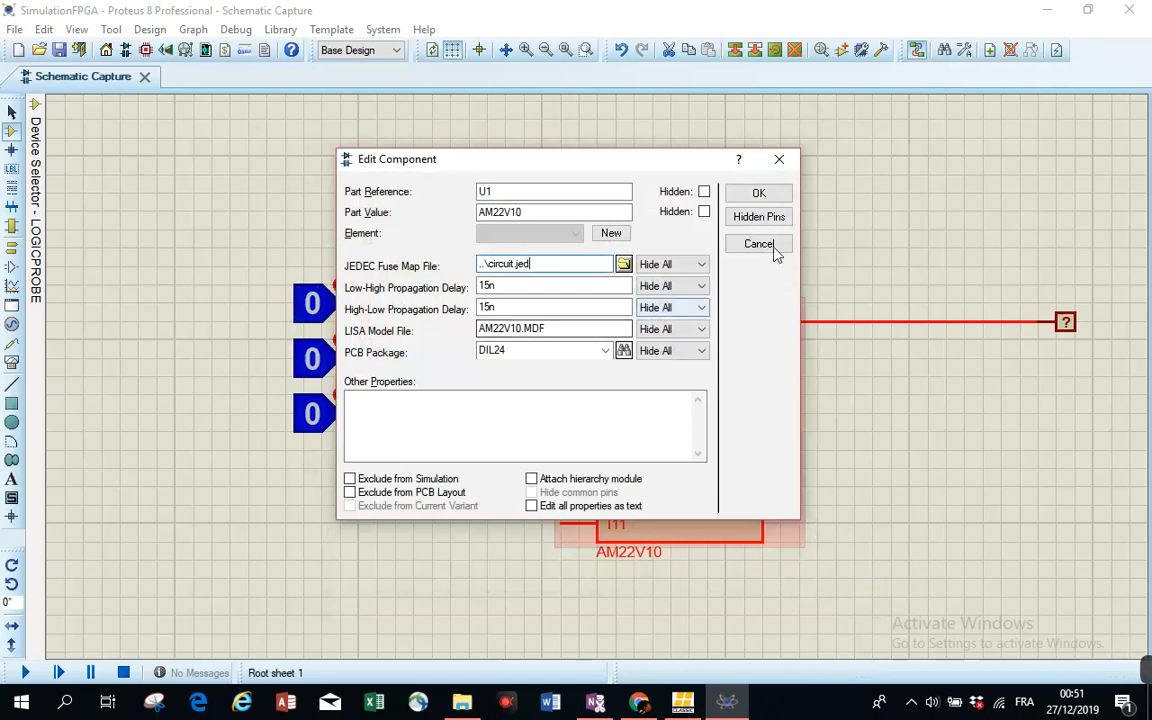
pyautogui.click(752, 194)
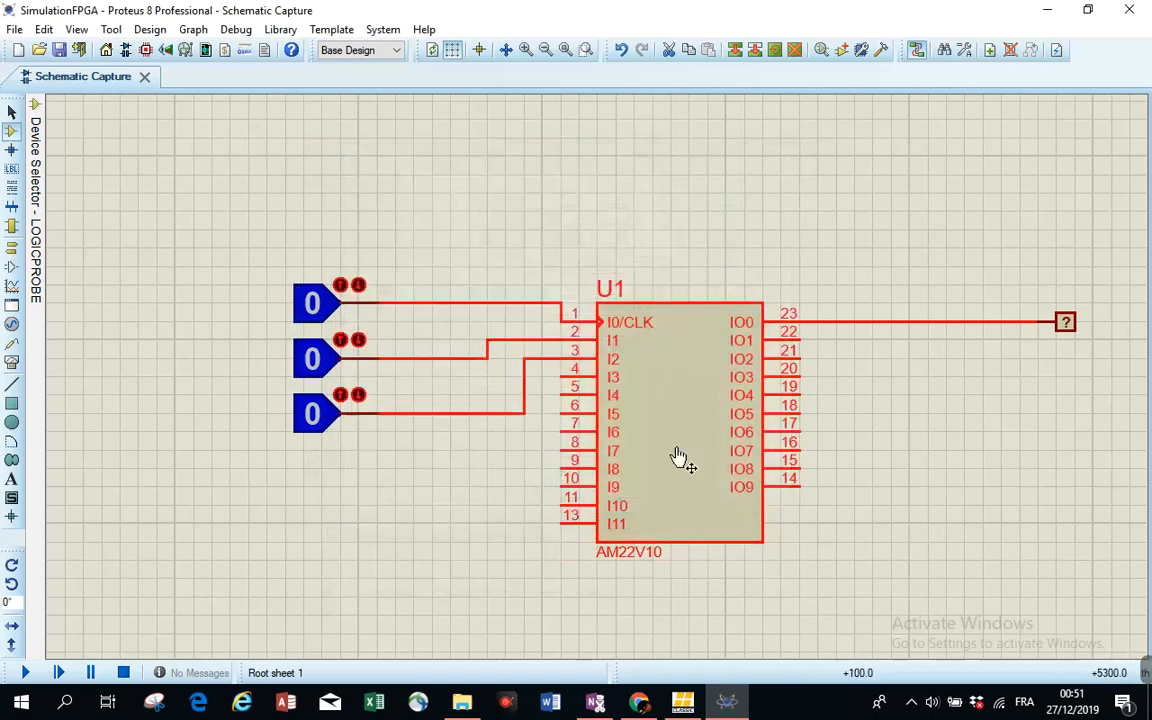
pyautogui.click(906, 468)
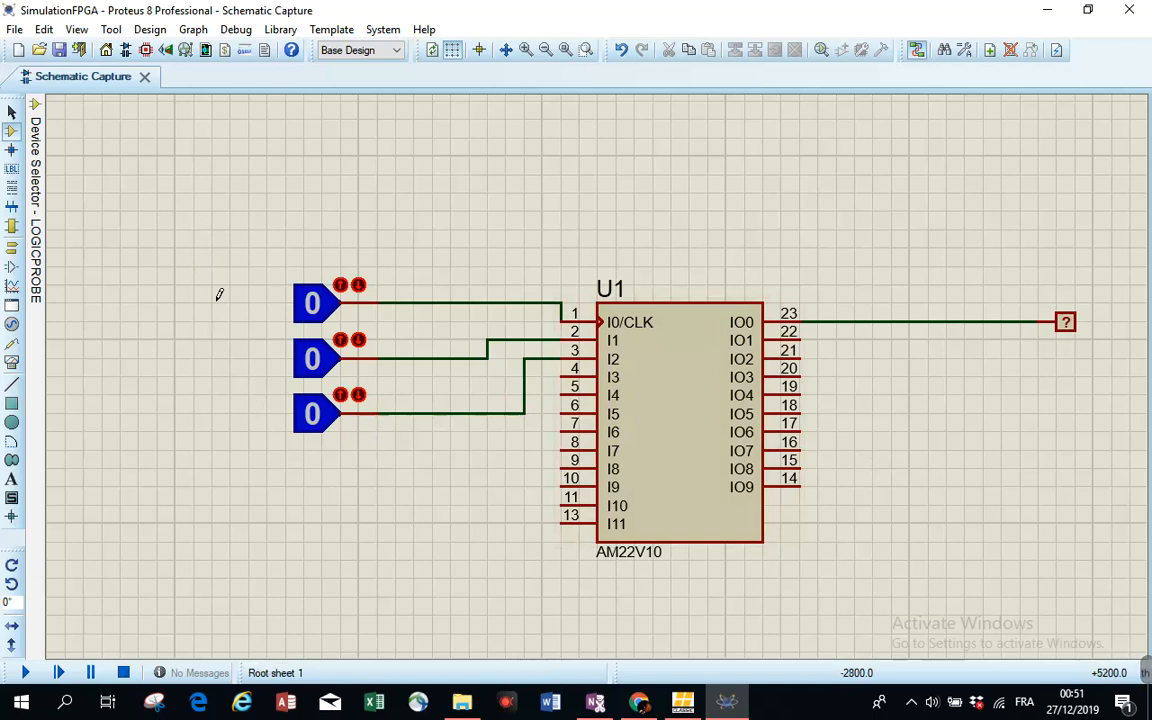
# - Add a 2D text label "A" beside the top logic state source
pyautogui.click(12, 169)
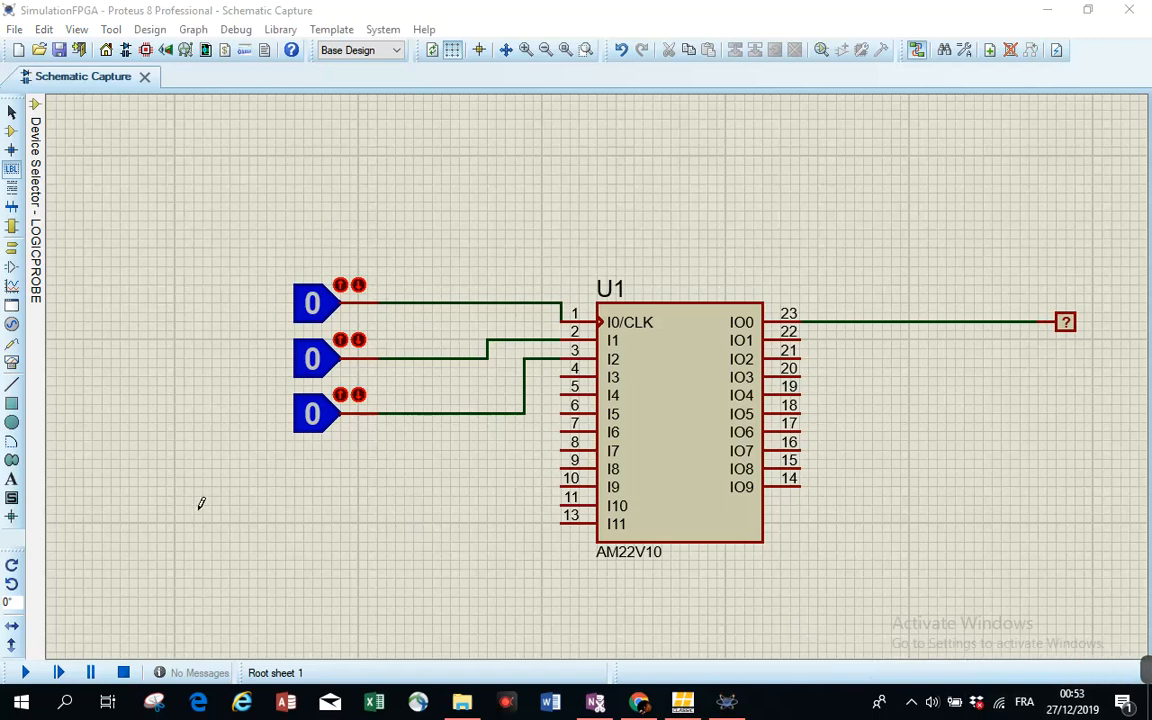
pyautogui.click(11, 481)
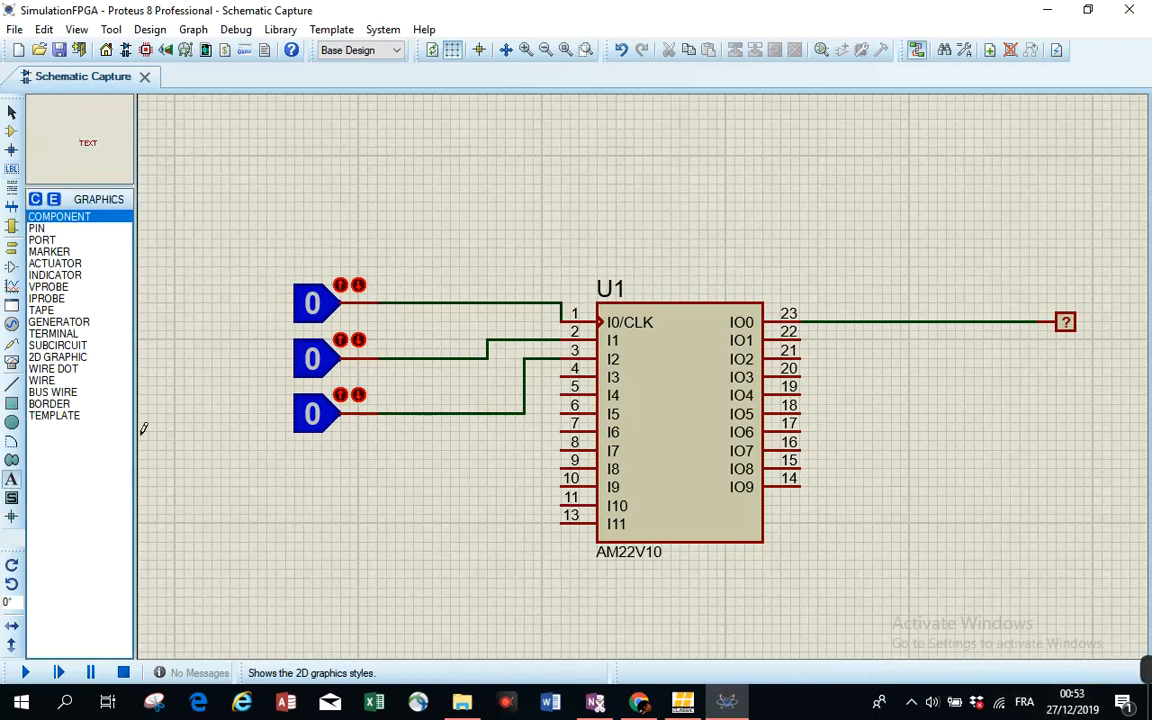
pyautogui.click(265, 295)
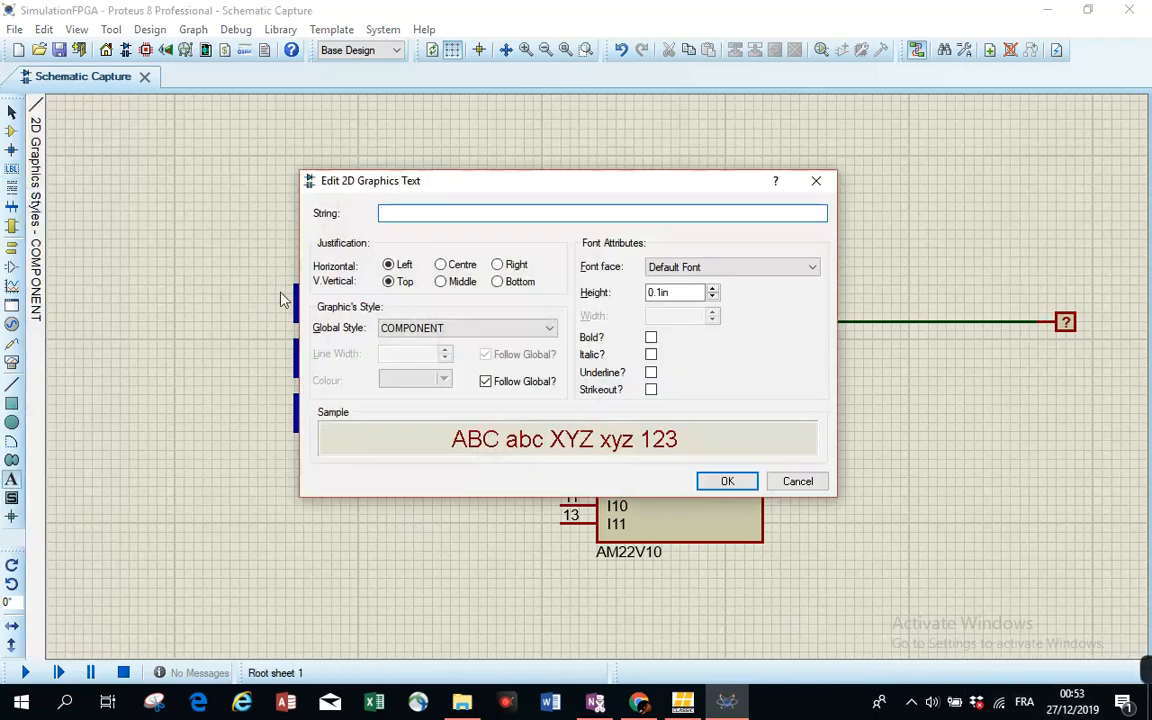
pyautogui.press('BackSpace')
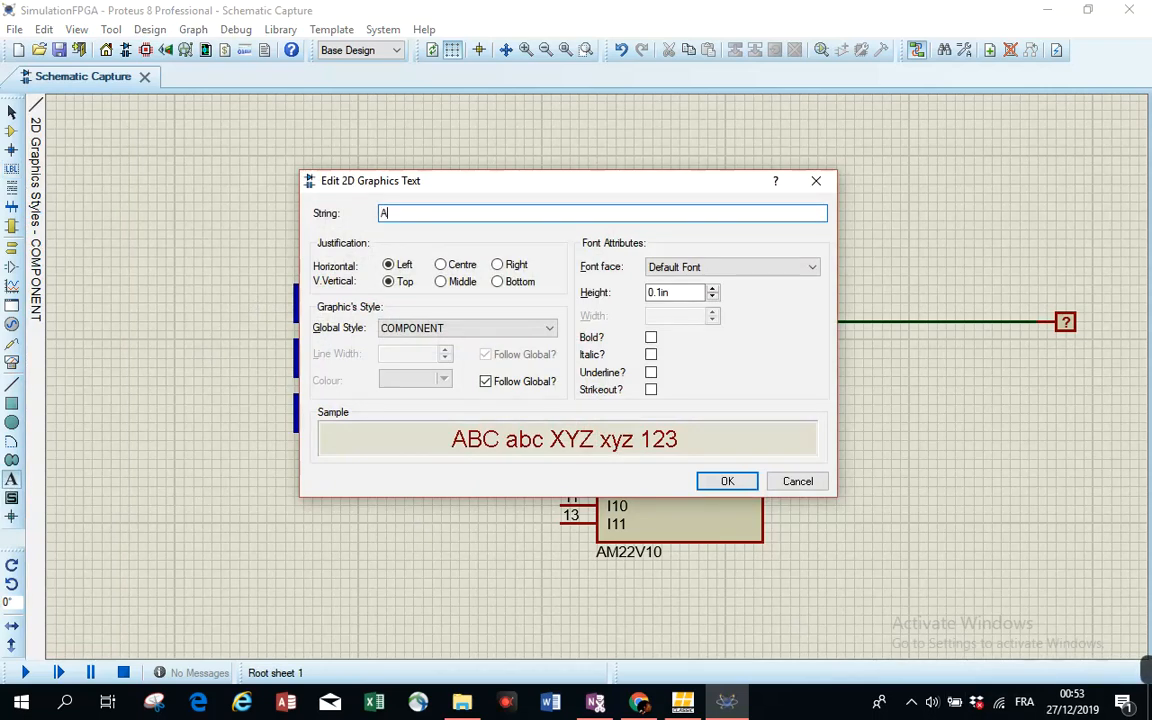
pyautogui.click(727, 481)
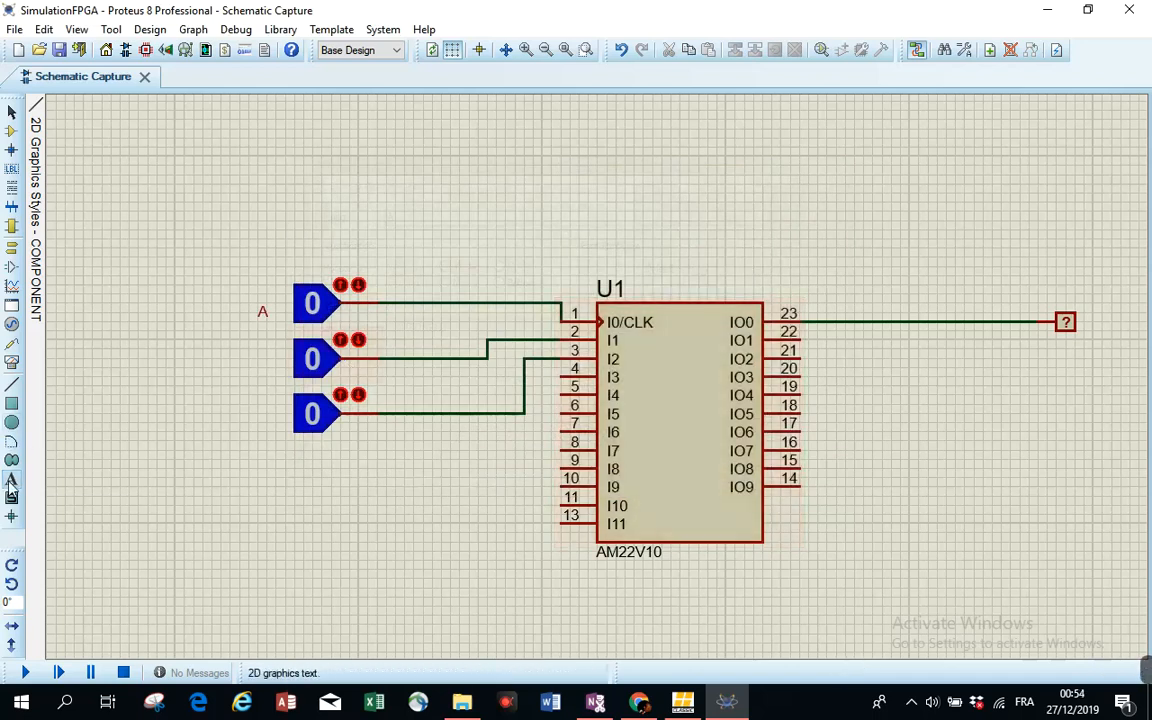
# - Add text labels "B" and "C" beside the second and third logic state sources
pyautogui.click(259, 352)
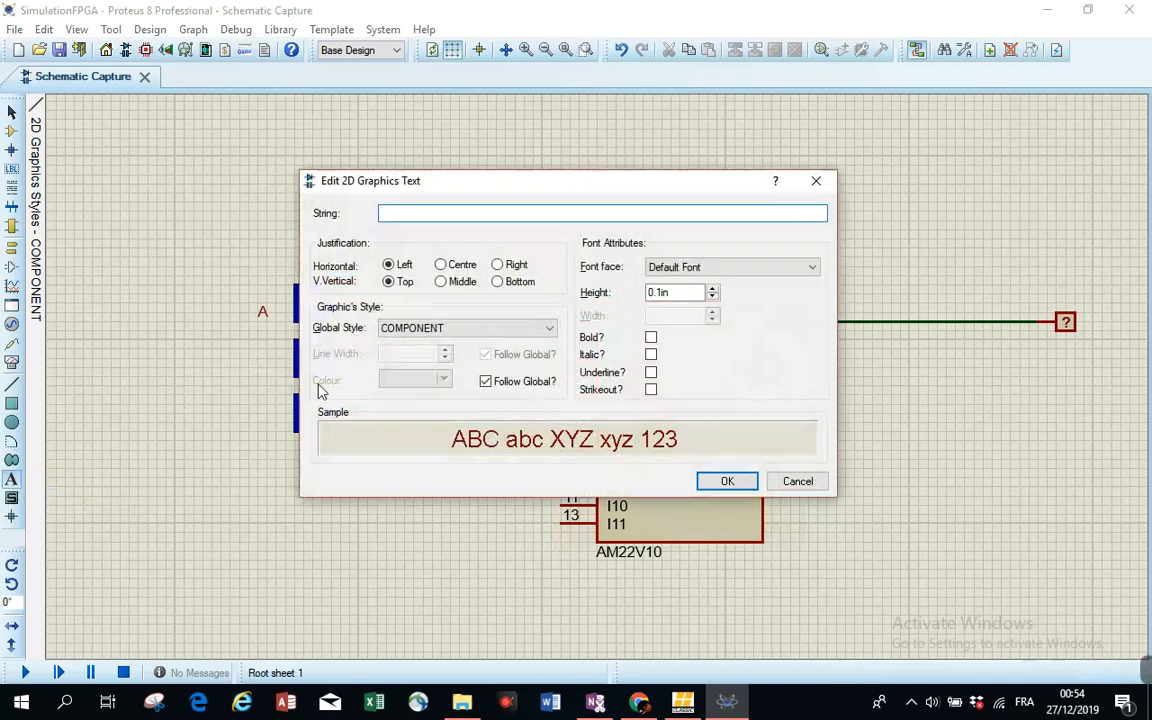
pyautogui.press('Return')
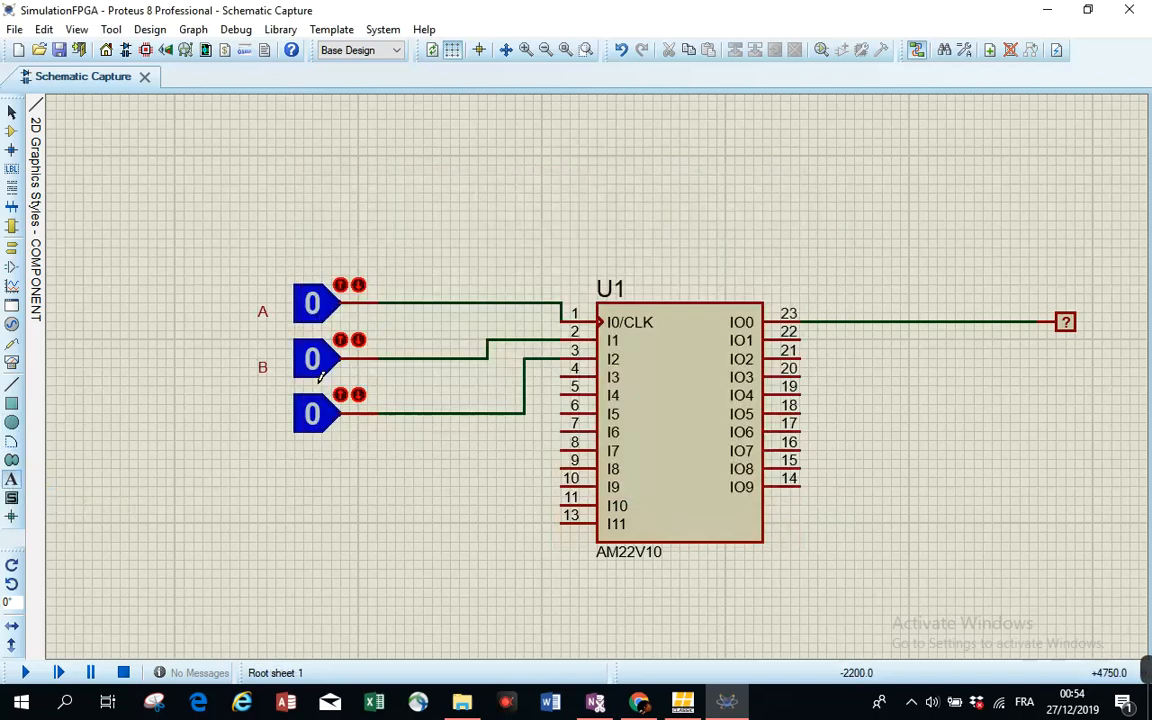
pyautogui.click(256, 420)
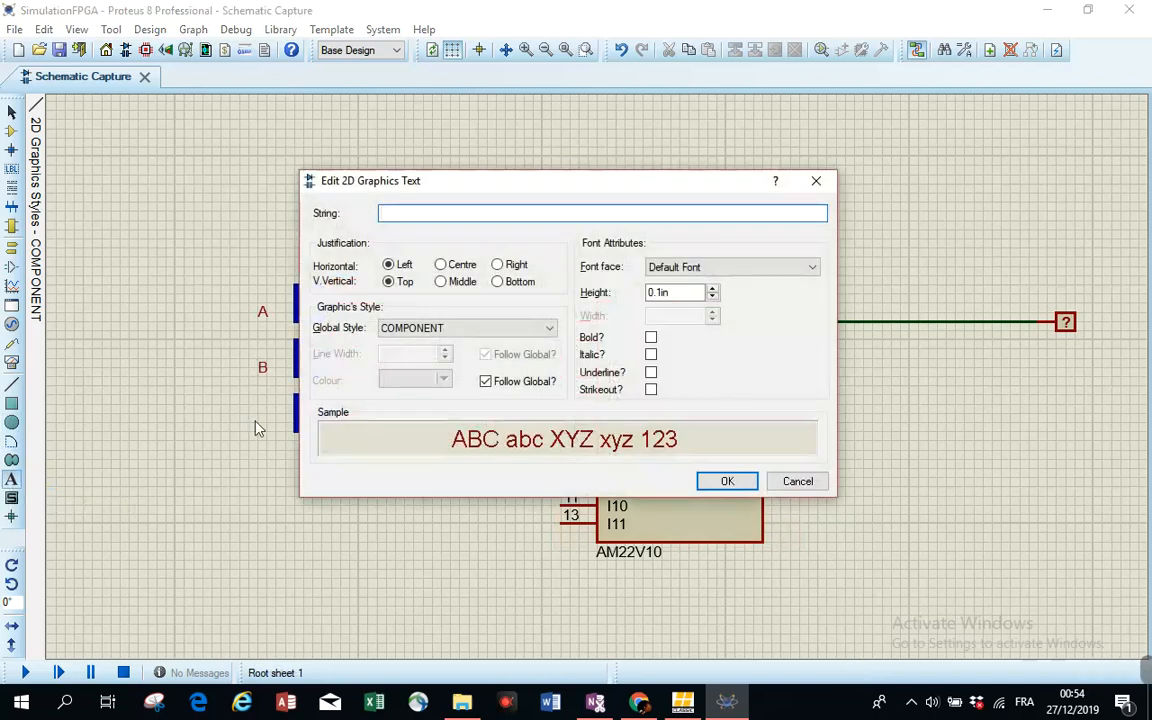
pyautogui.press('Return')
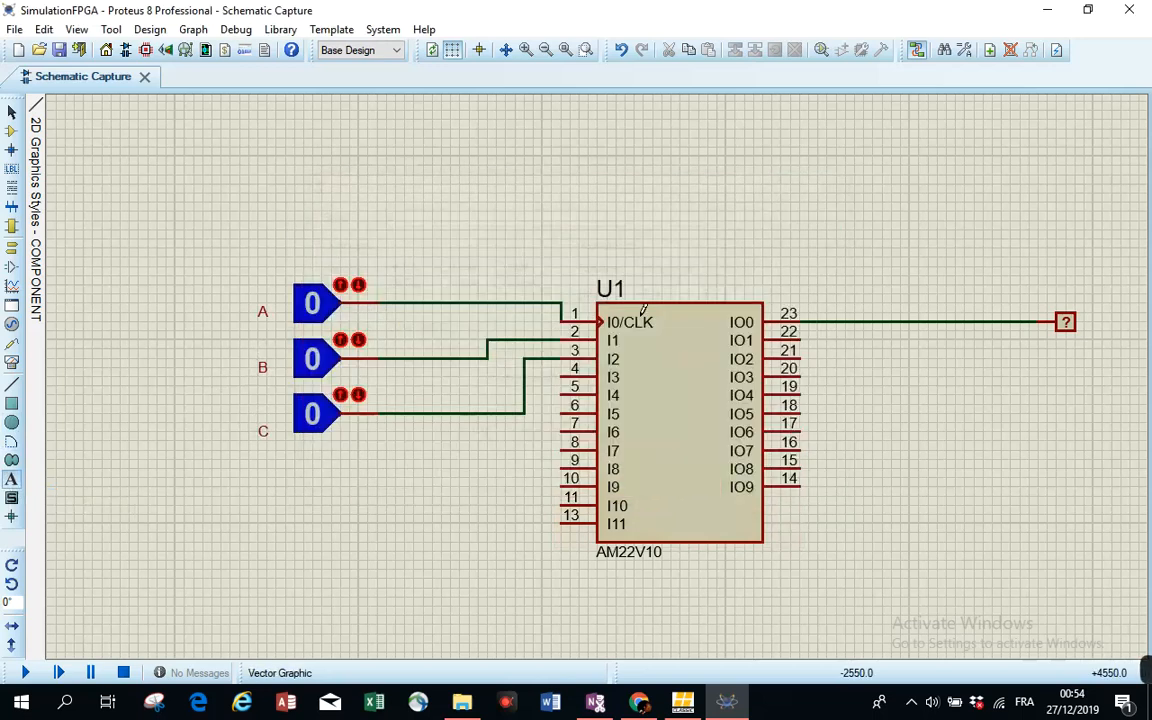
# - Add a text label "X" below the logic probe
pyautogui.click(1085, 338)
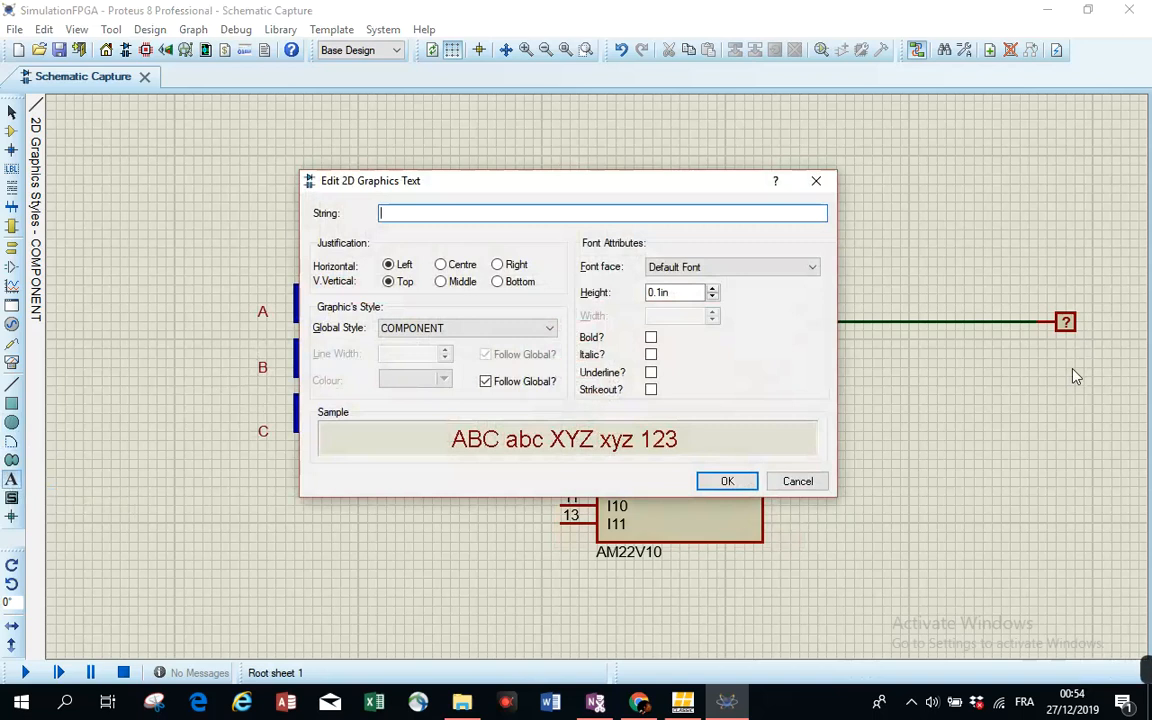
pyautogui.write('X')
pyautogui.click(727, 481)
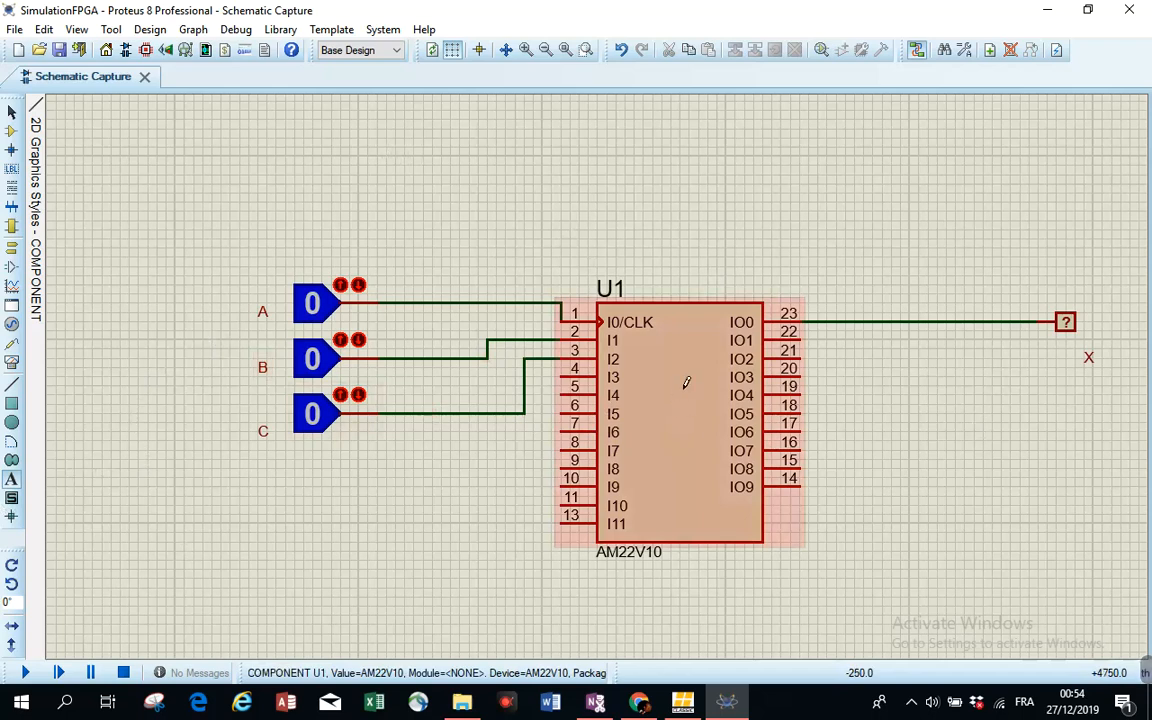
# - Open the AM22V10's component properties to check the JEDEC fuse map file, then close them
pyautogui.moveTo(41, 494)
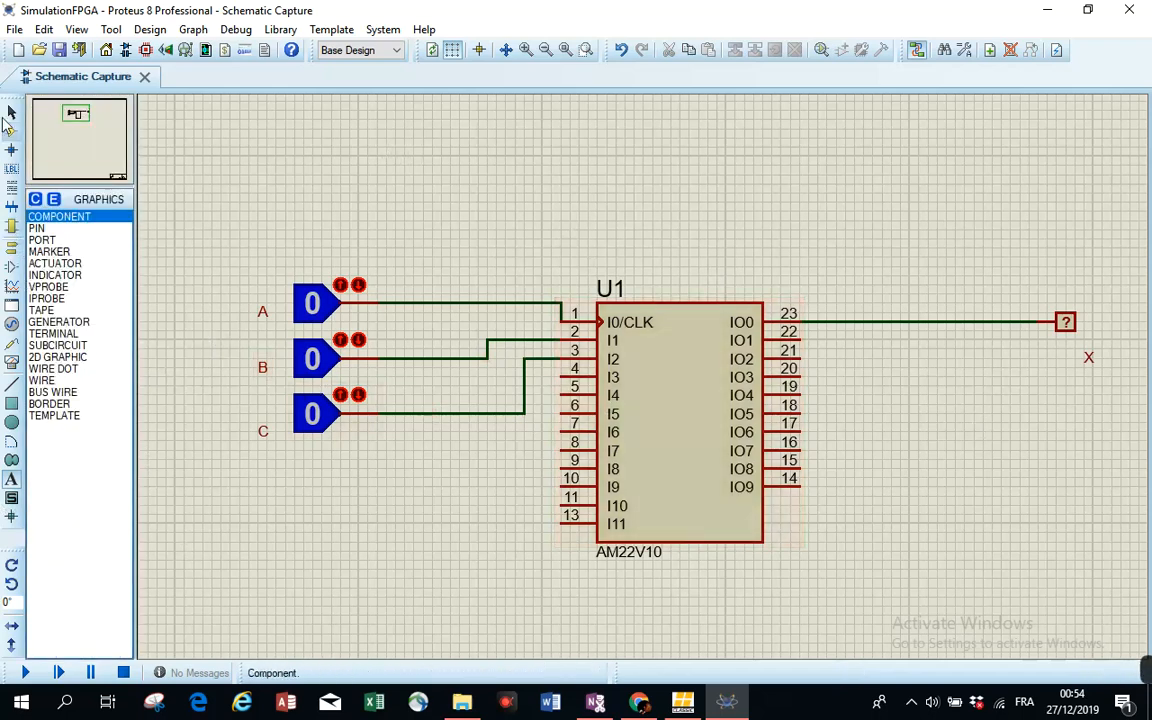
pyautogui.click(670, 363)
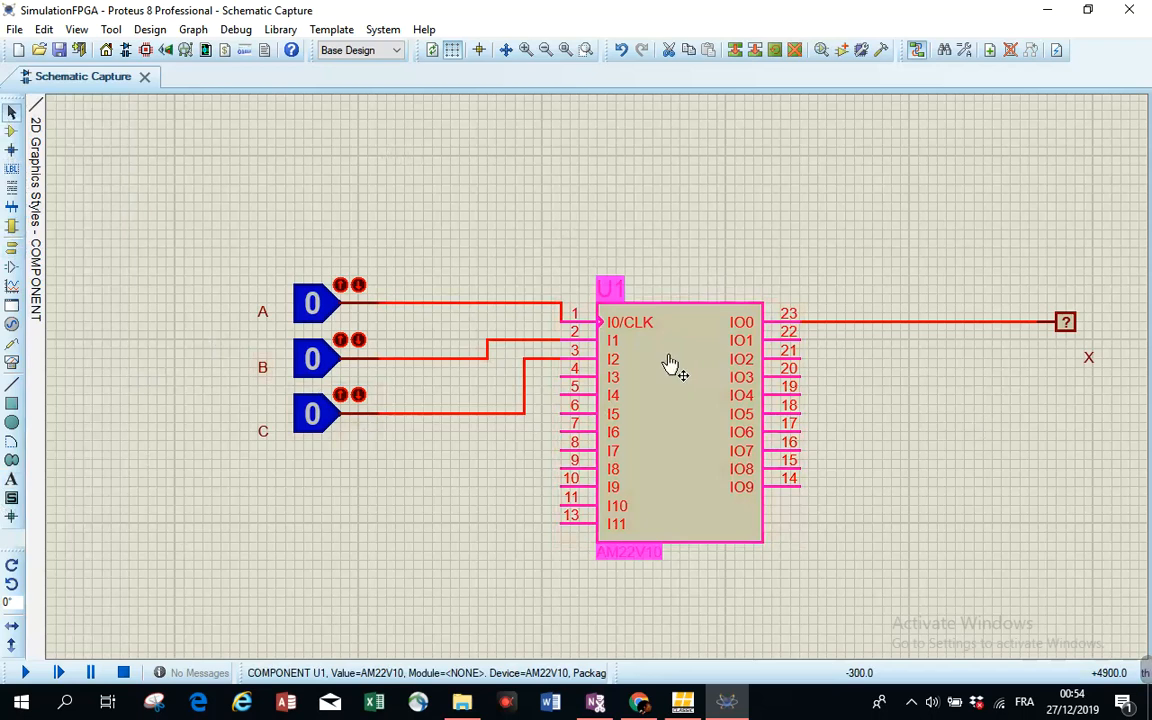
pyautogui.click(670, 363)
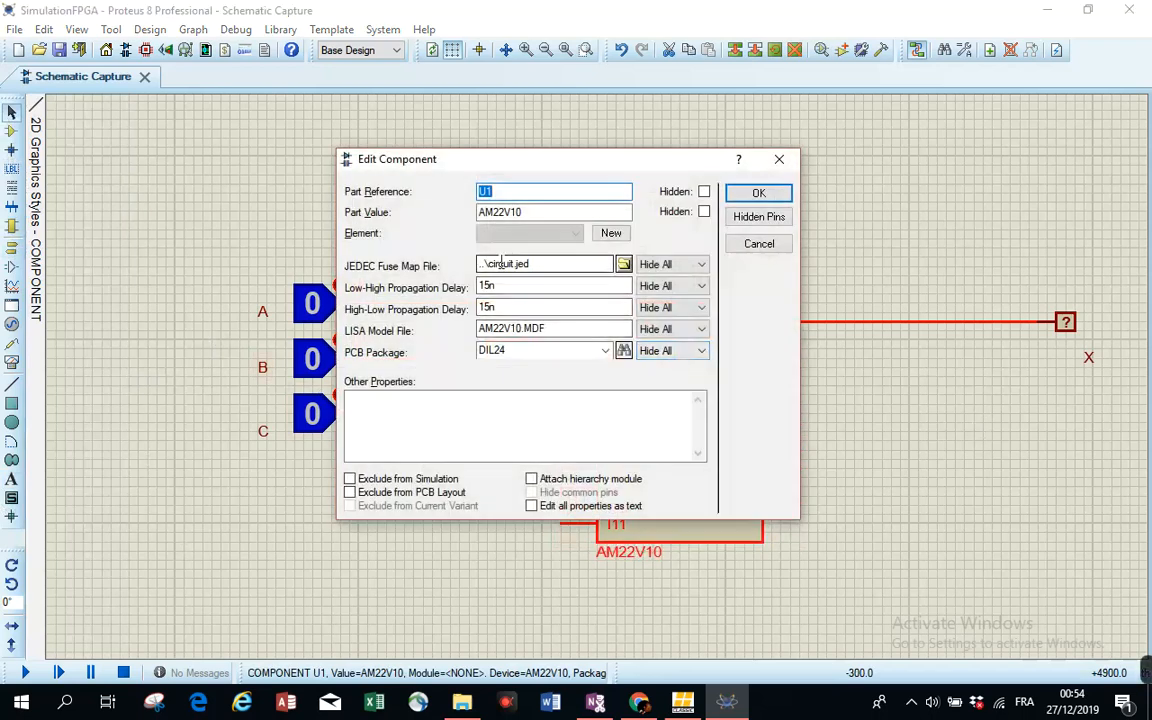
pyautogui.click(540, 264)
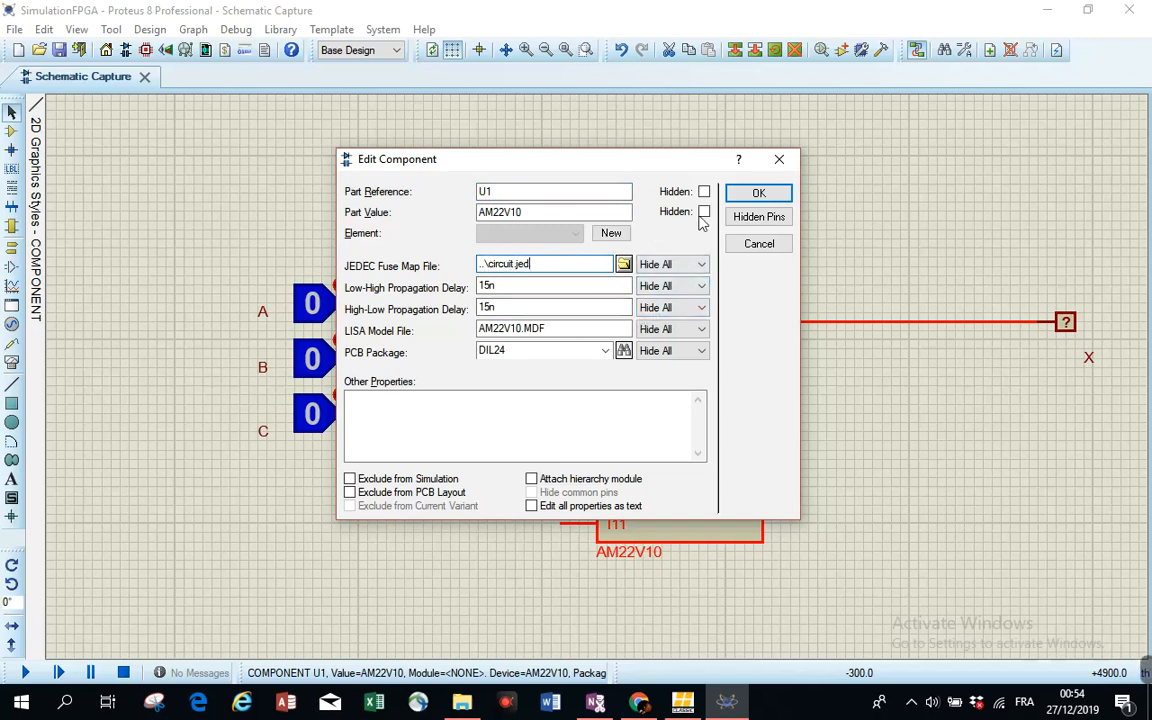
pyautogui.click(760, 194)
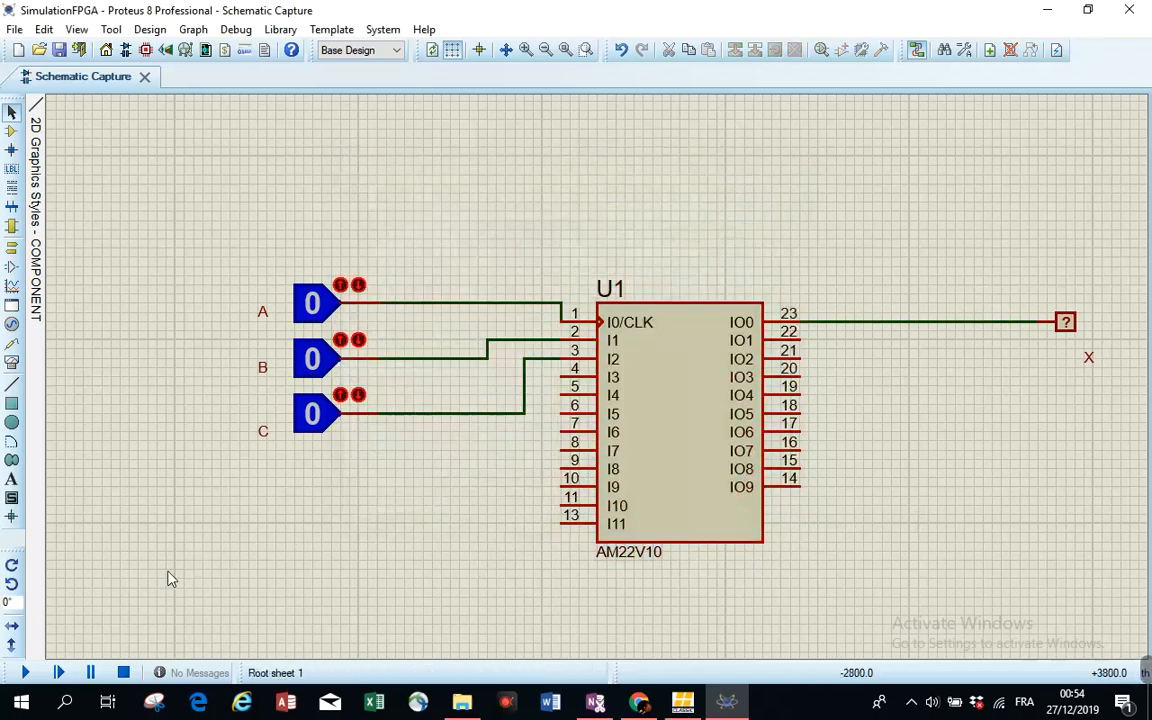
# - Run the simulation and toggle the A, B and C logic state inputs to test output X
pyautogui.click(27, 675)
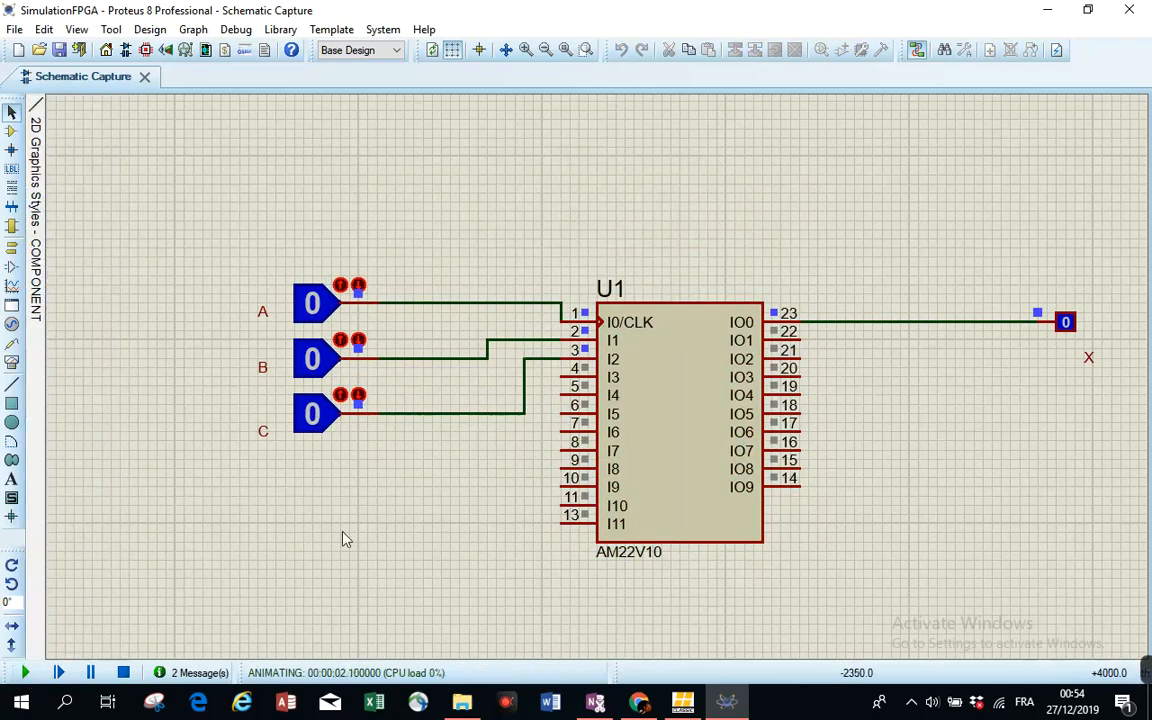
pyautogui.click(312, 312)
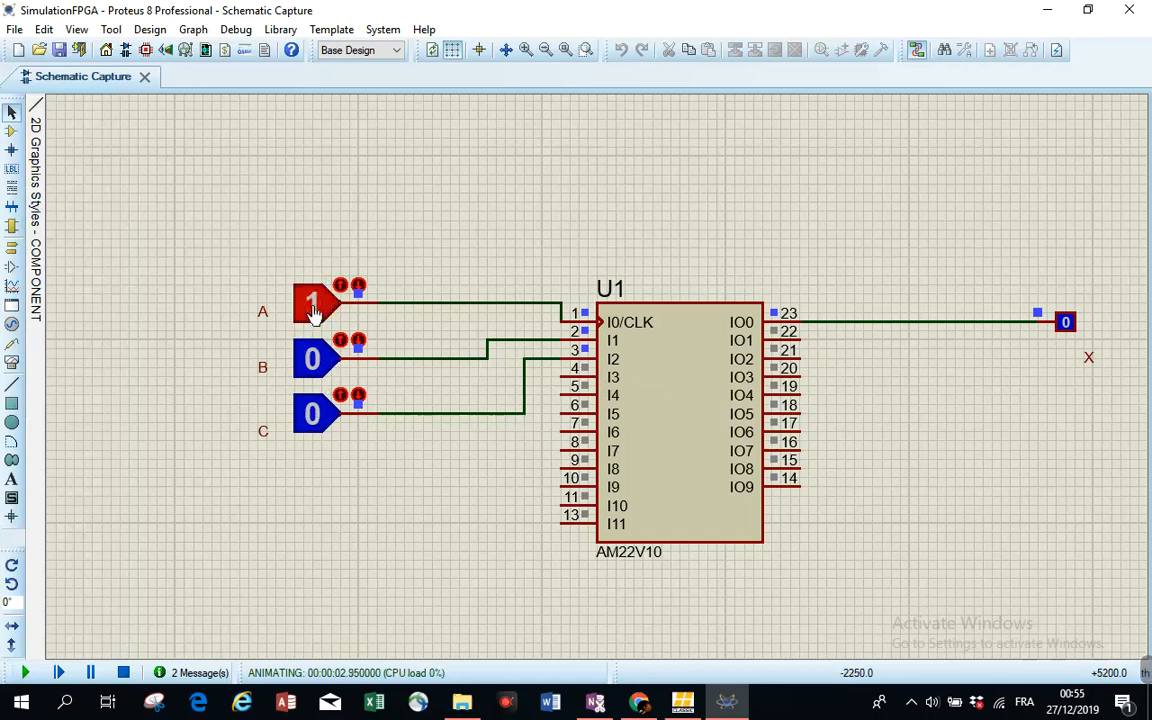
pyautogui.click(310, 370)
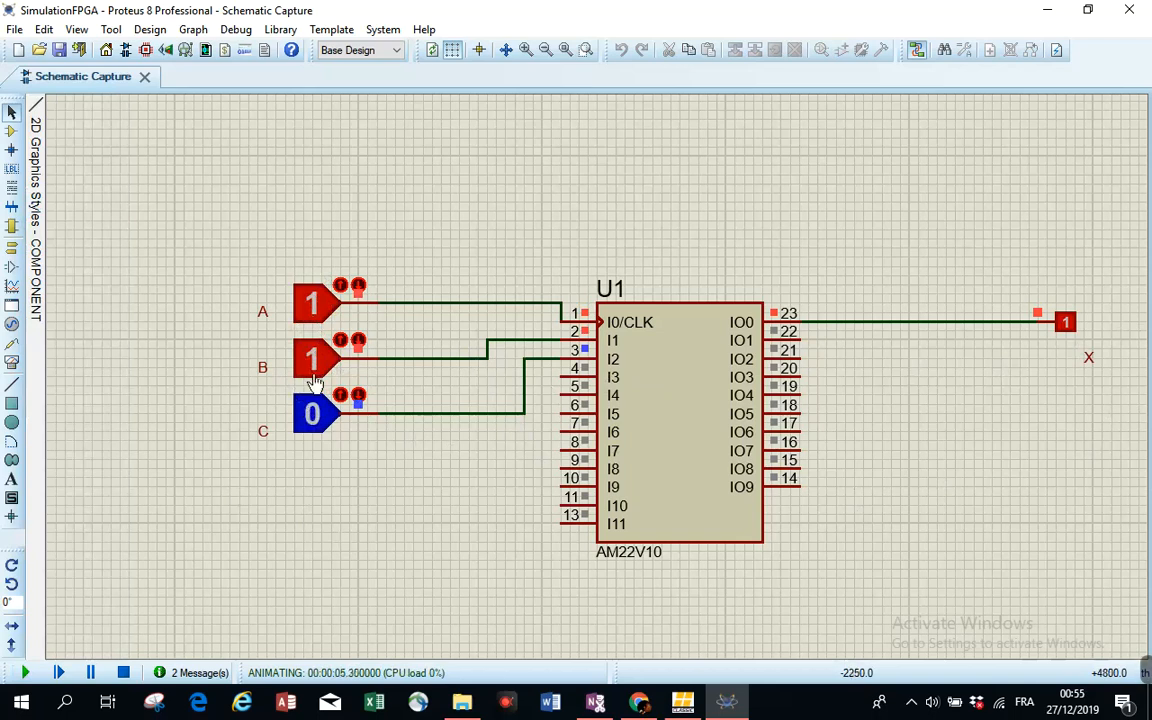
pyautogui.click(310, 302)
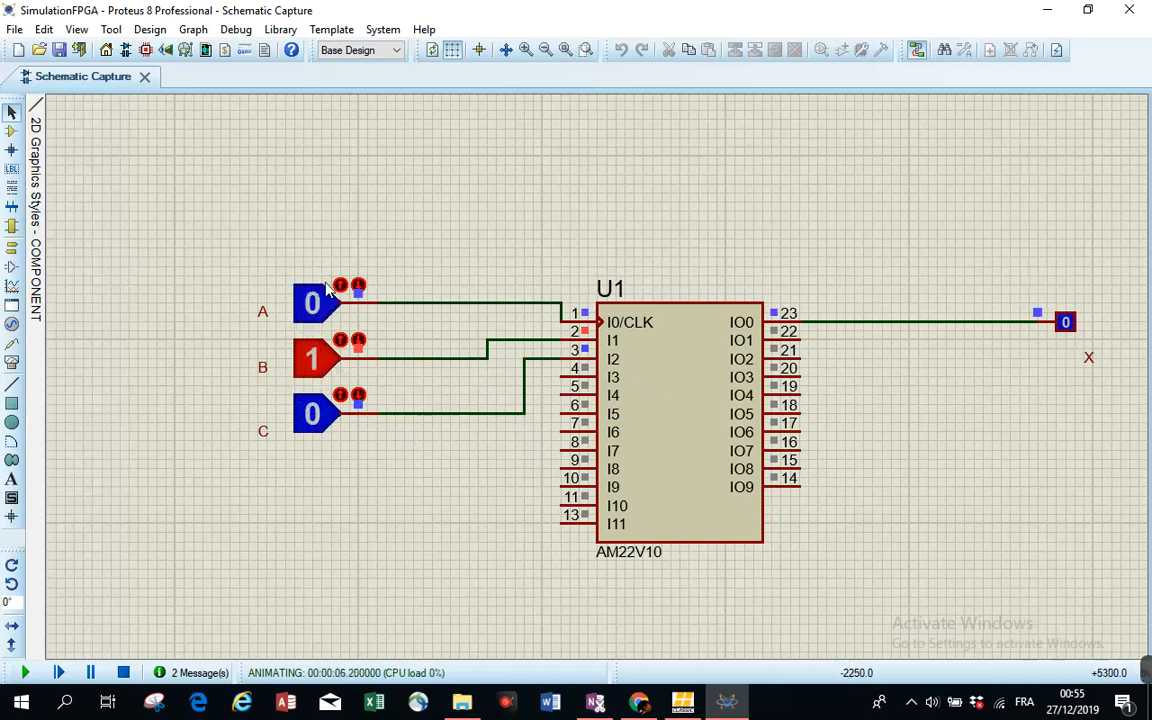
pyautogui.click(318, 424)
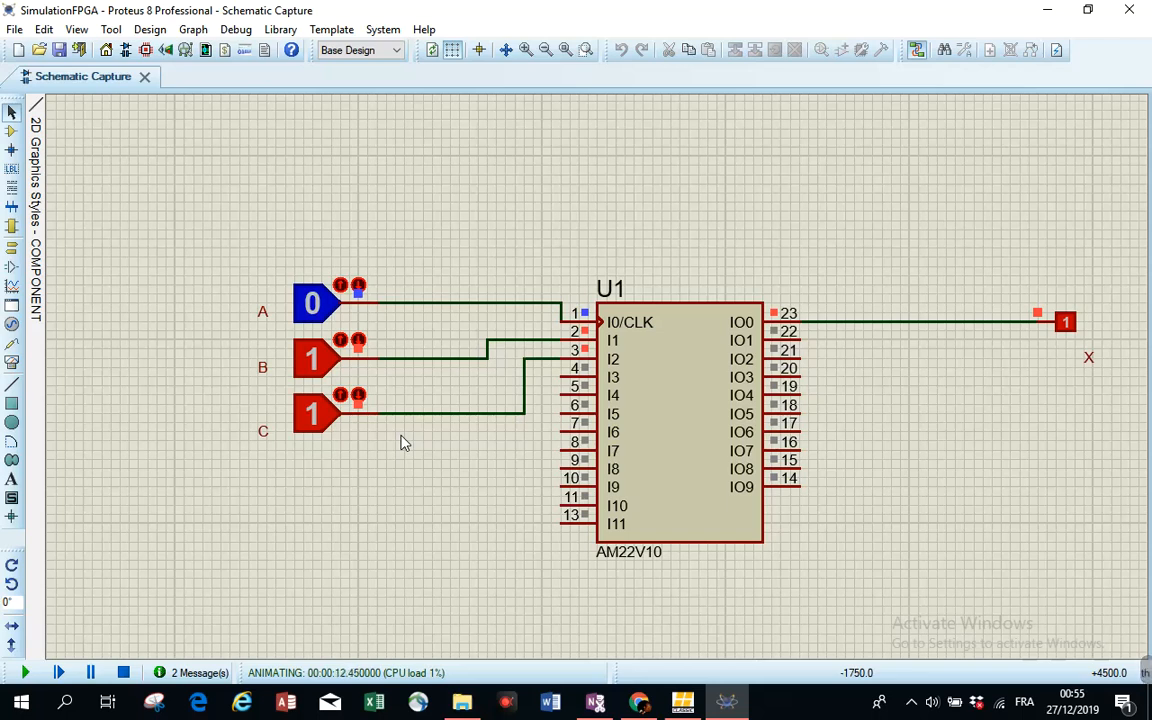
pyautogui.moveTo(1146, 670)
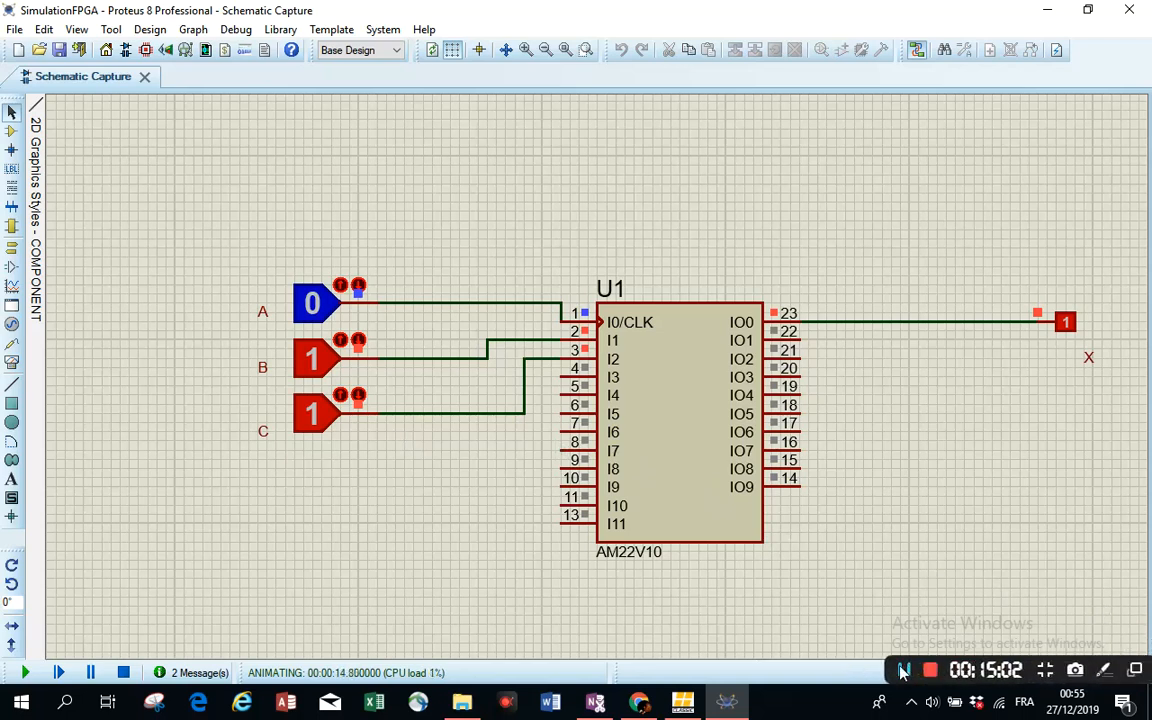
pyautogui.click(904, 671)
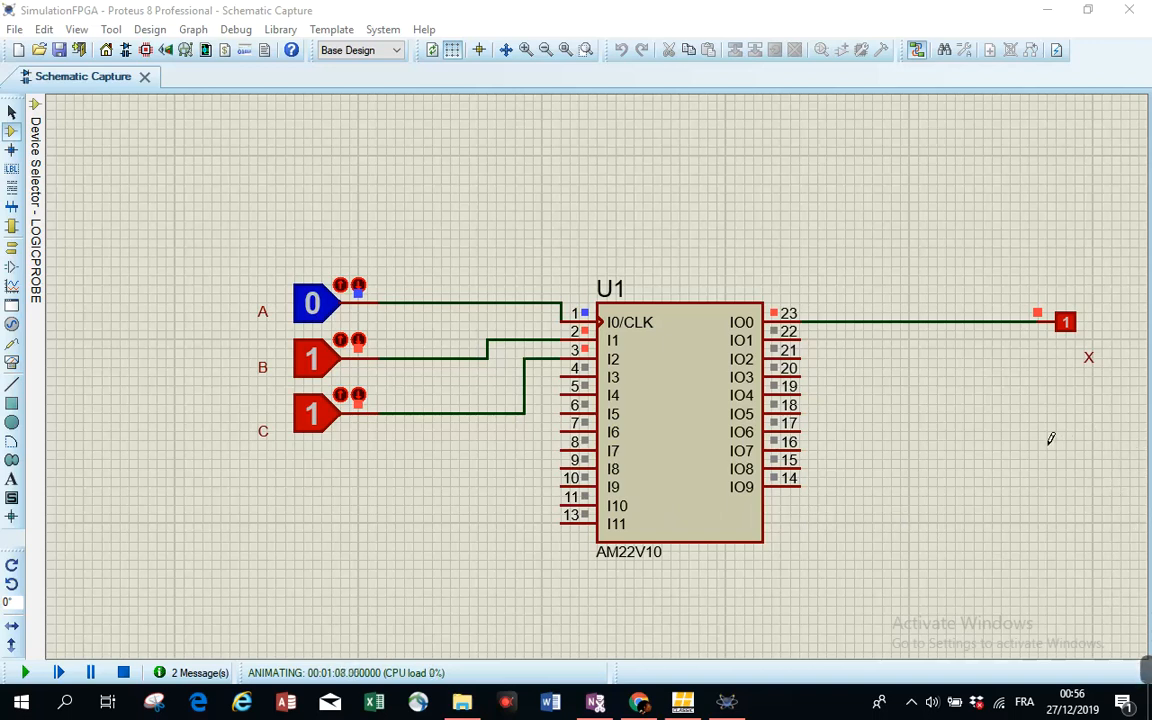
pyautogui.moveTo(1146, 670)
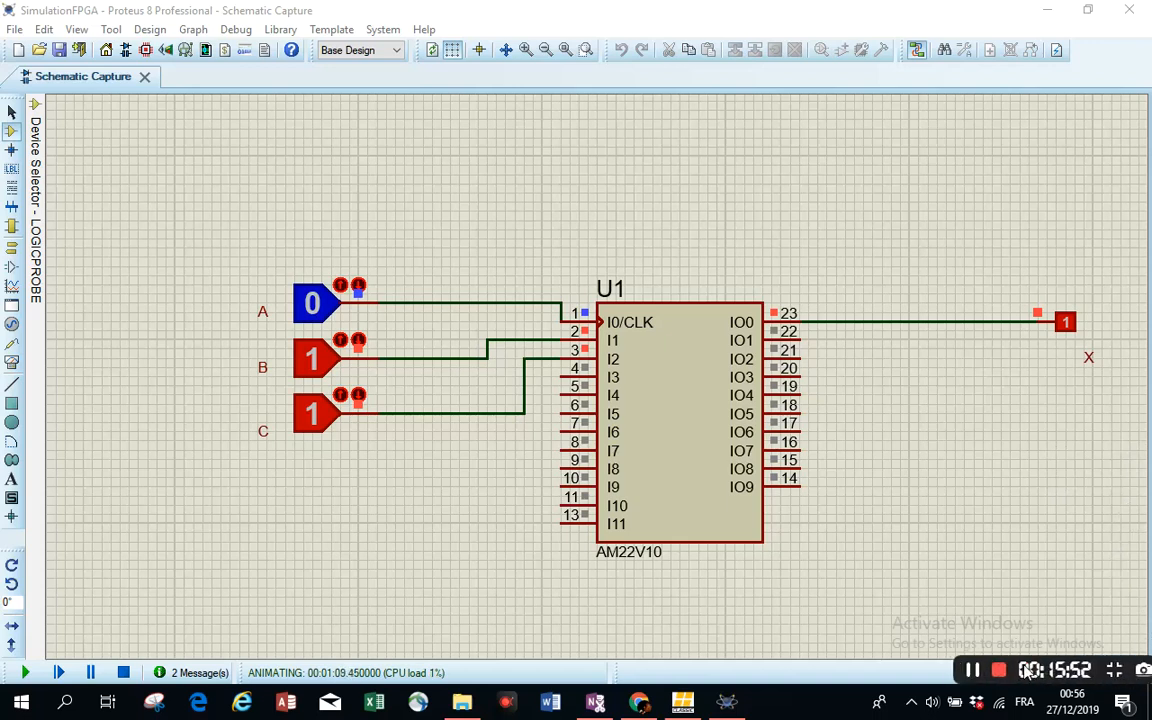
pyautogui.click(903, 670)
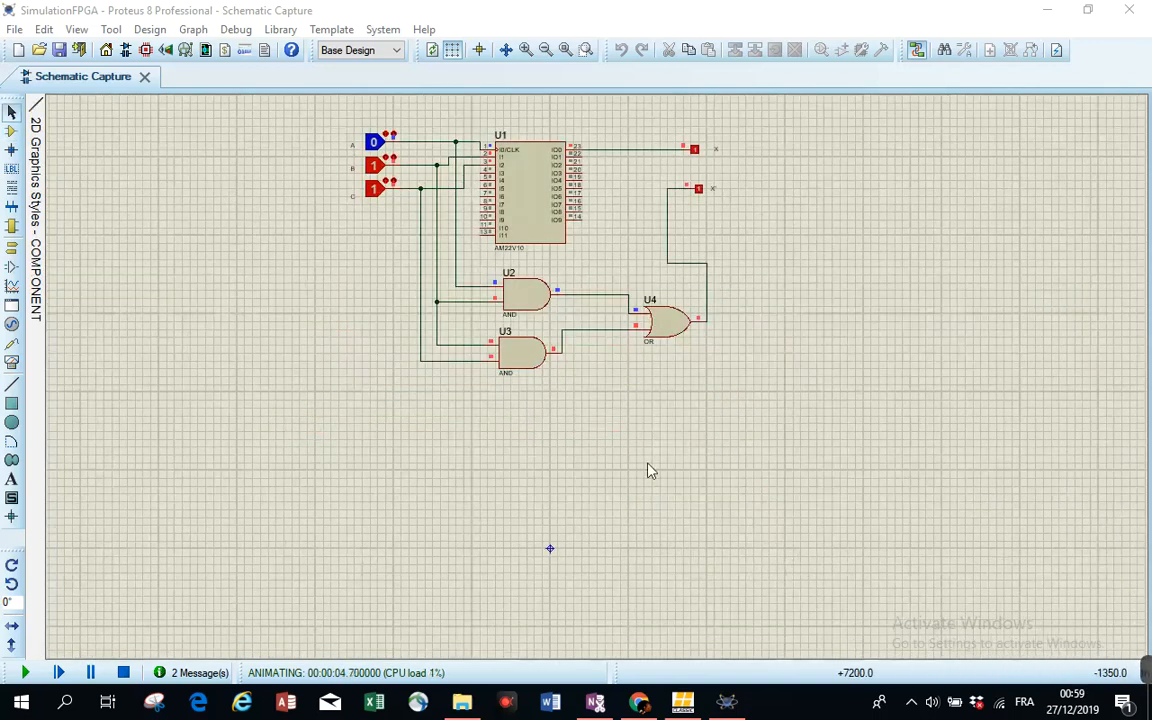
# - Toggle the A, B and C inputs through several combinations to compare the PLD output X with the gate circuit's X'
pyautogui.scroll(1, 670, 162)
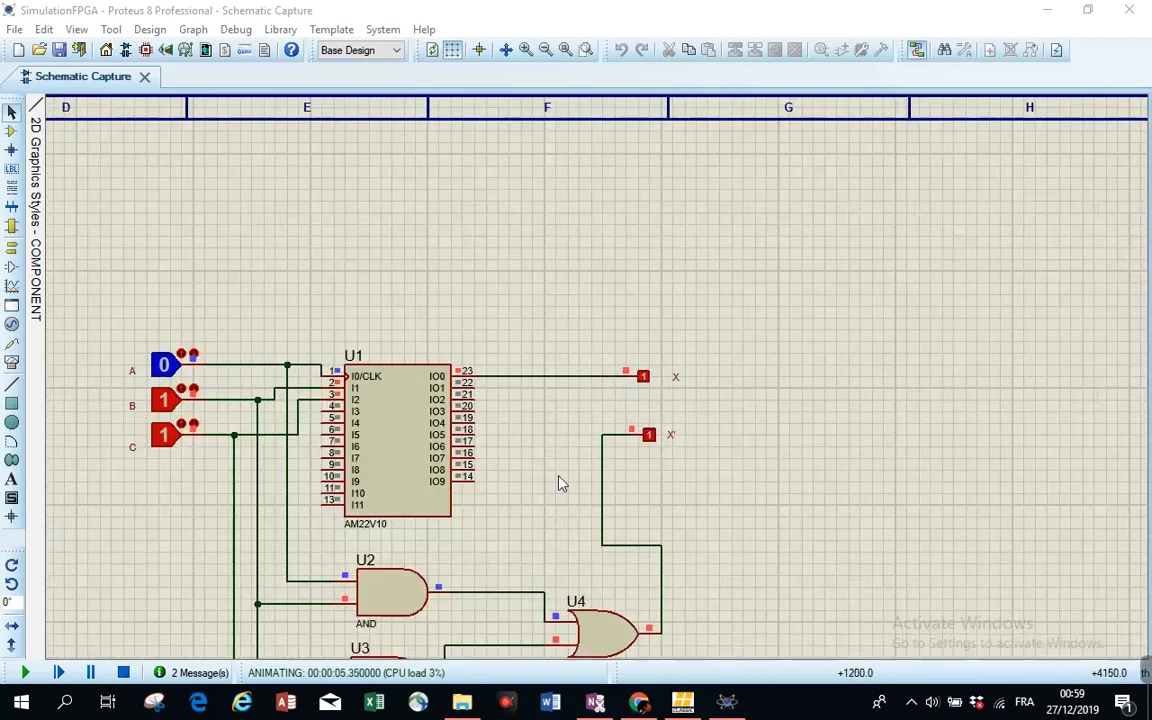
pyautogui.scroll(-1, 589, 388)
pyautogui.scroll(1, 542, 607)
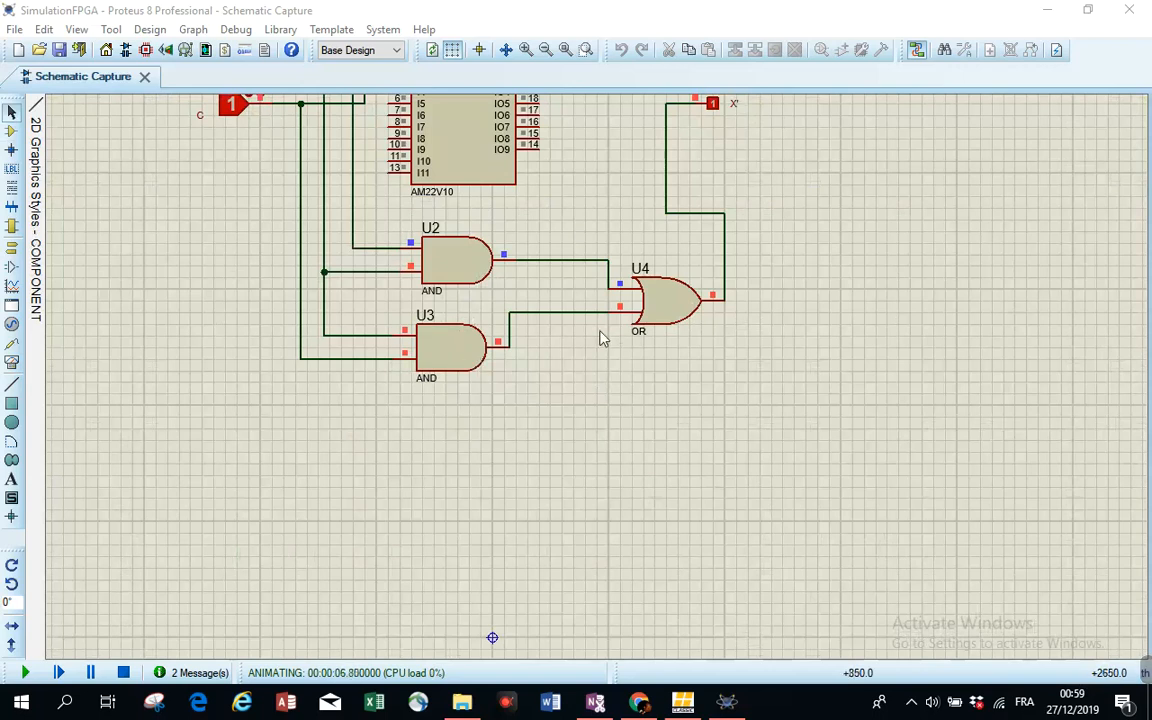
pyautogui.scroll(-1, 632, 308)
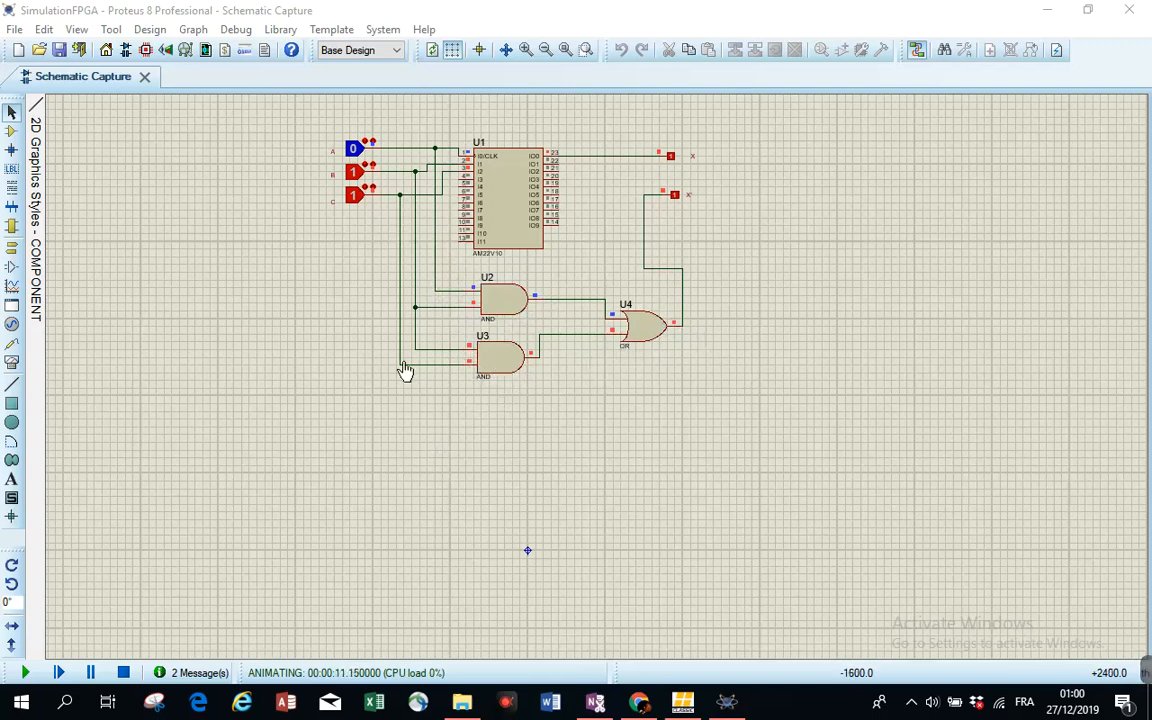
pyautogui.scroll(2, 368, 185)
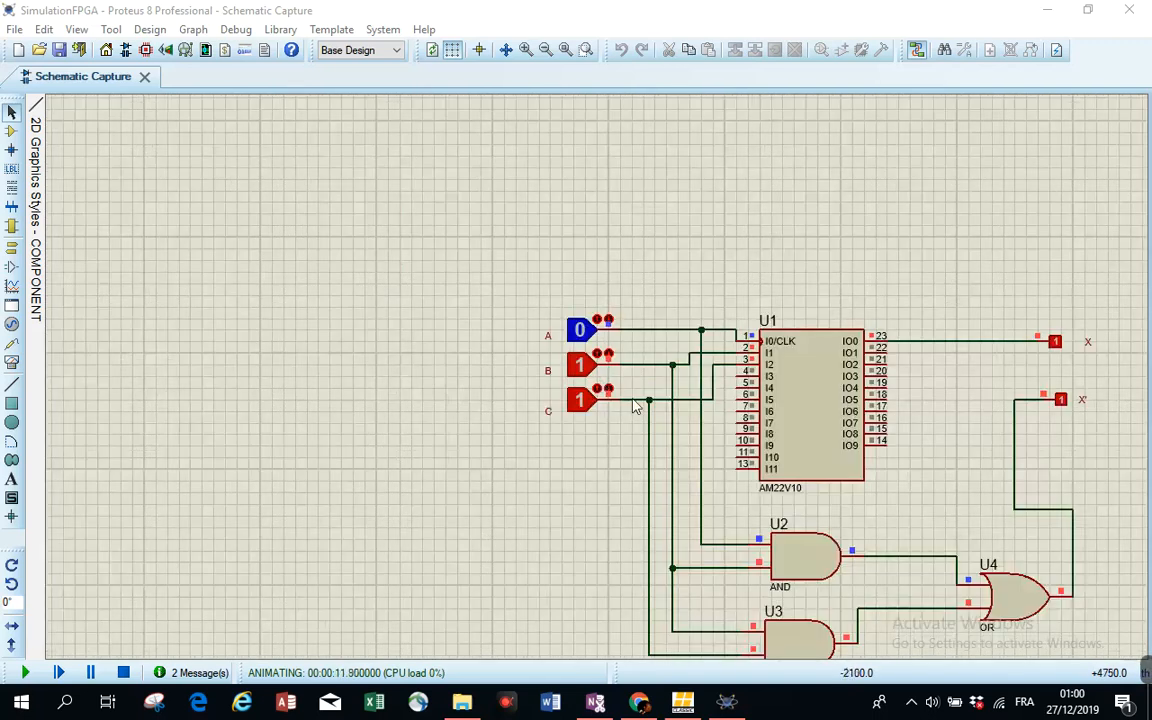
pyautogui.scroll(-2, 566, 386)
pyautogui.scroll(1, 649, 412)
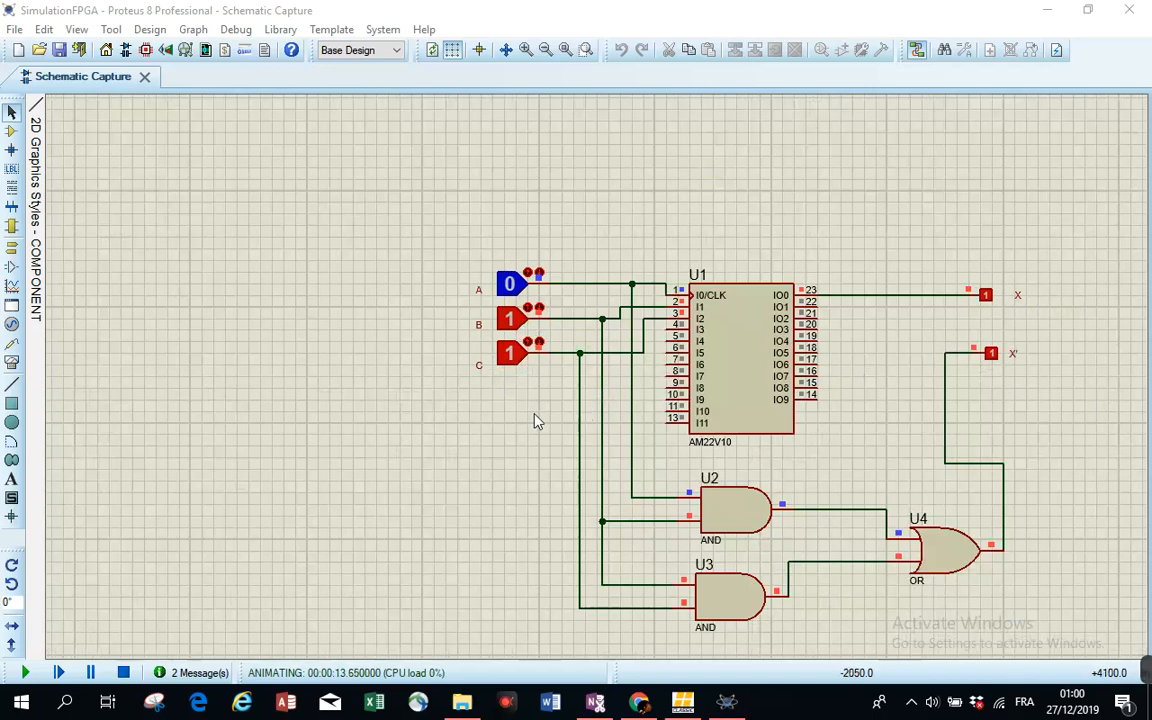
pyautogui.click(510, 318)
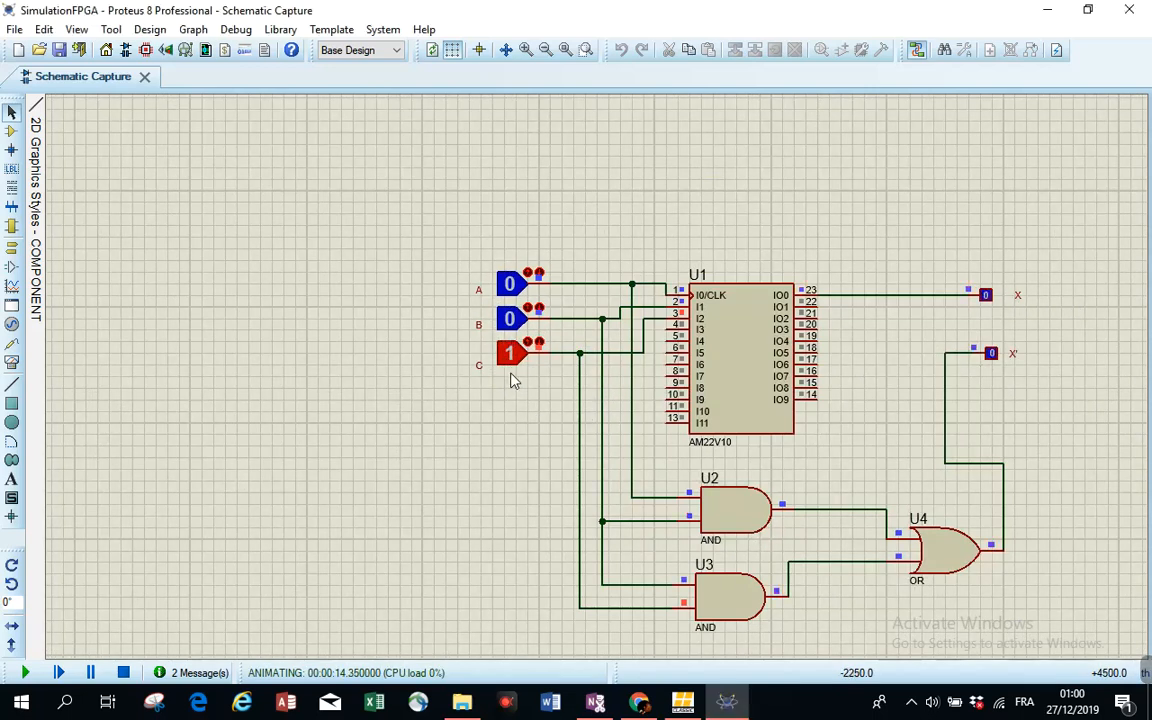
pyautogui.click(511, 283)
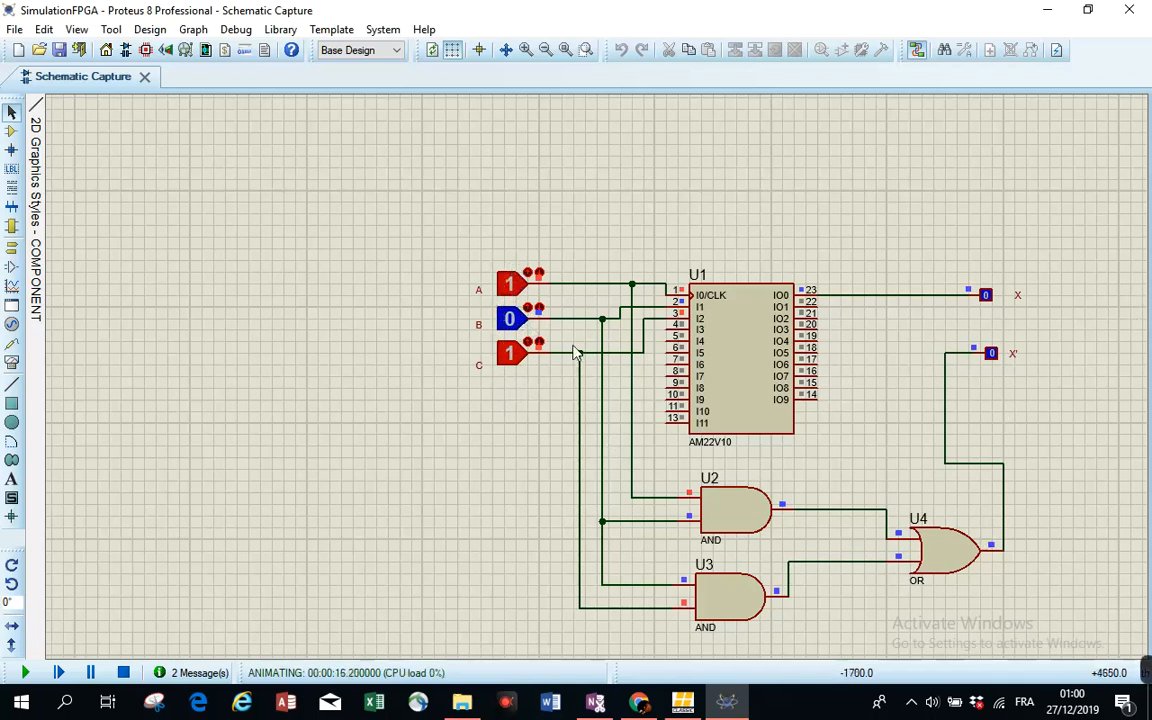
pyautogui.click(511, 353)
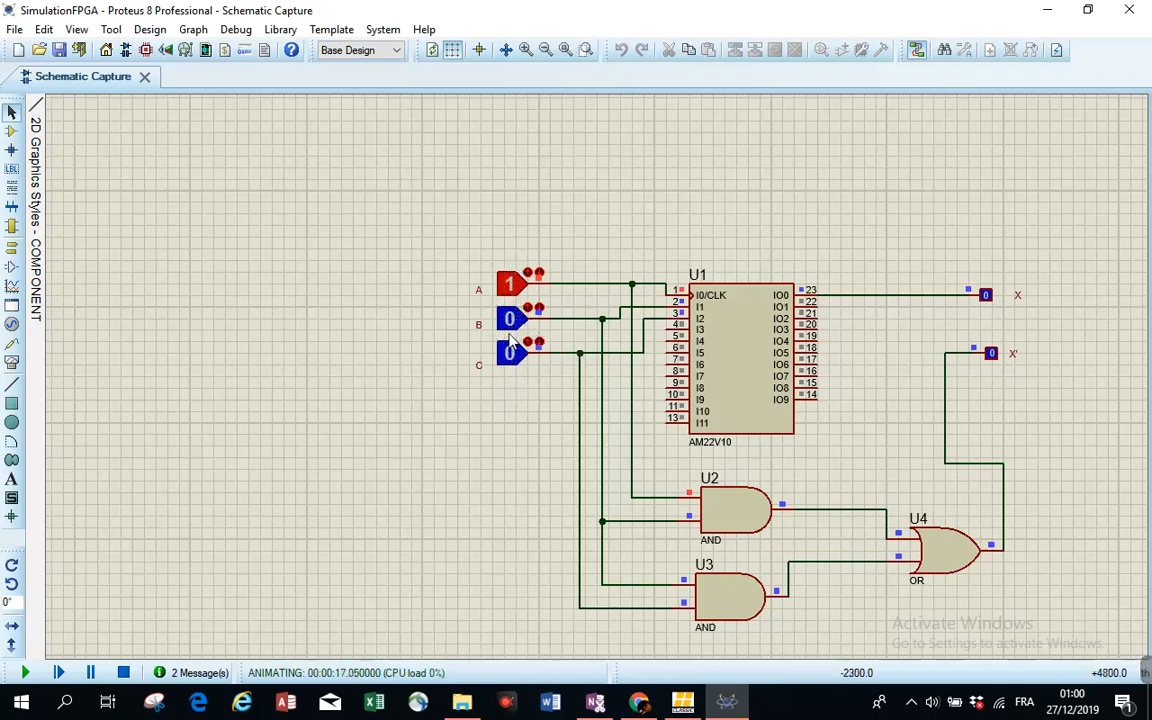
pyautogui.click(511, 322)
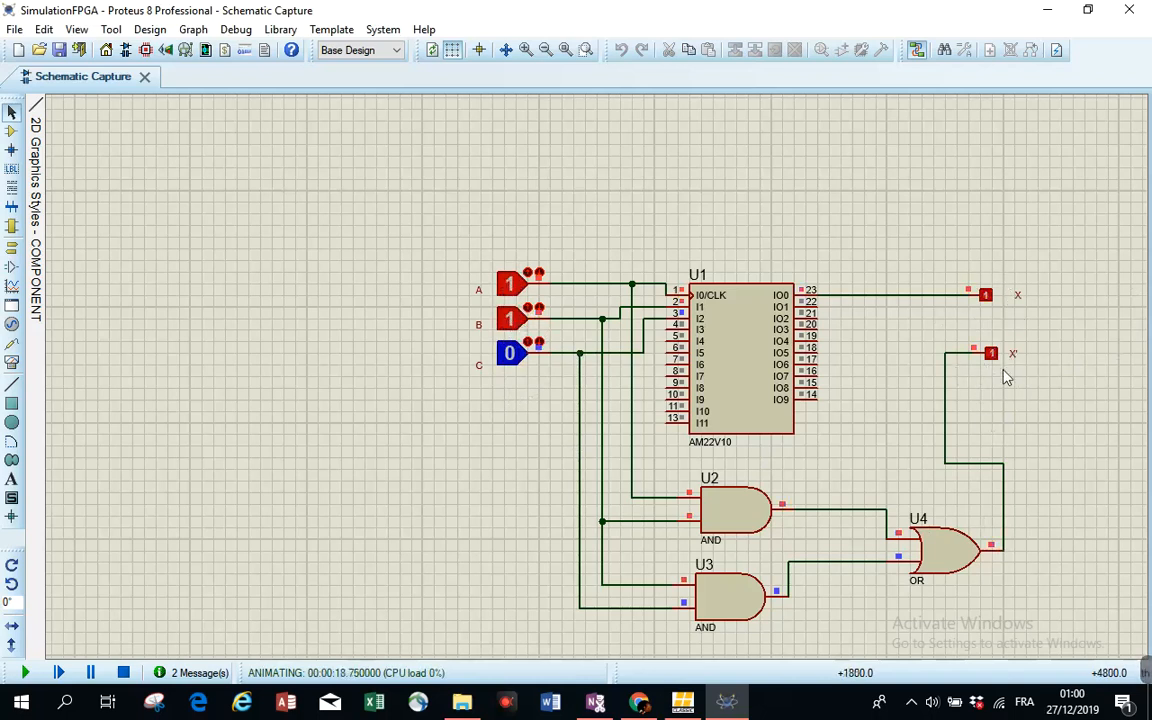
# - Zoom in on the X and X' logic probes to compare their states
pyautogui.press('F6')
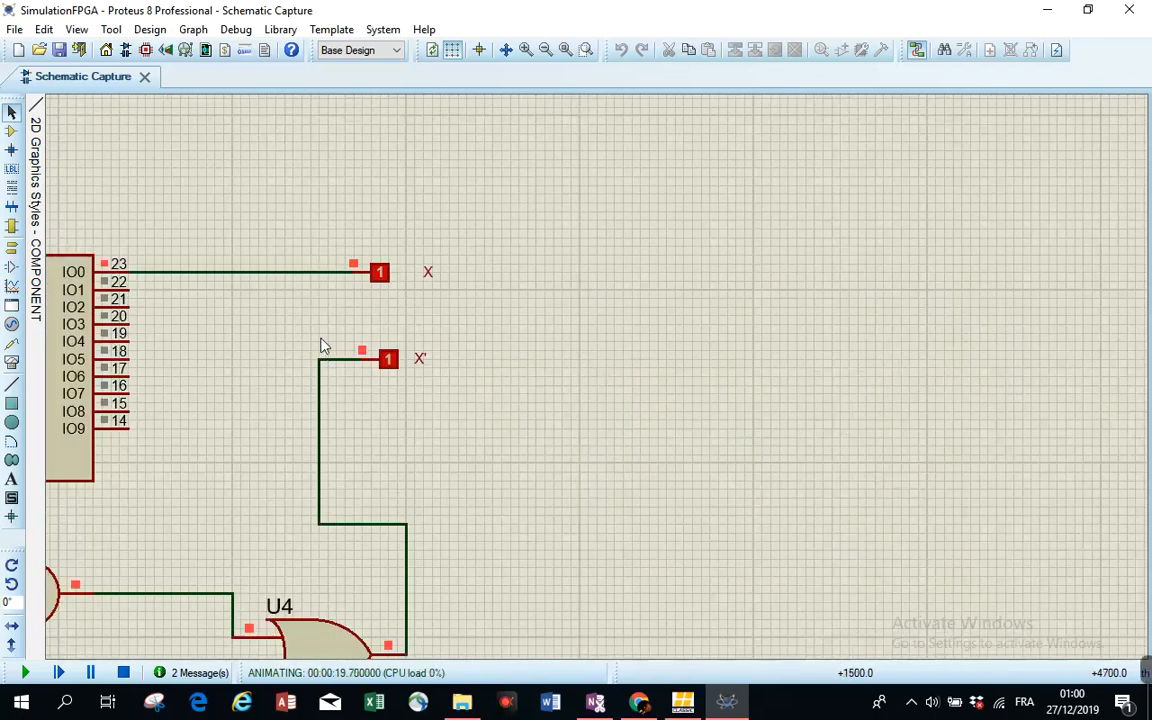
pyautogui.press('F6')
pyautogui.press('F6')
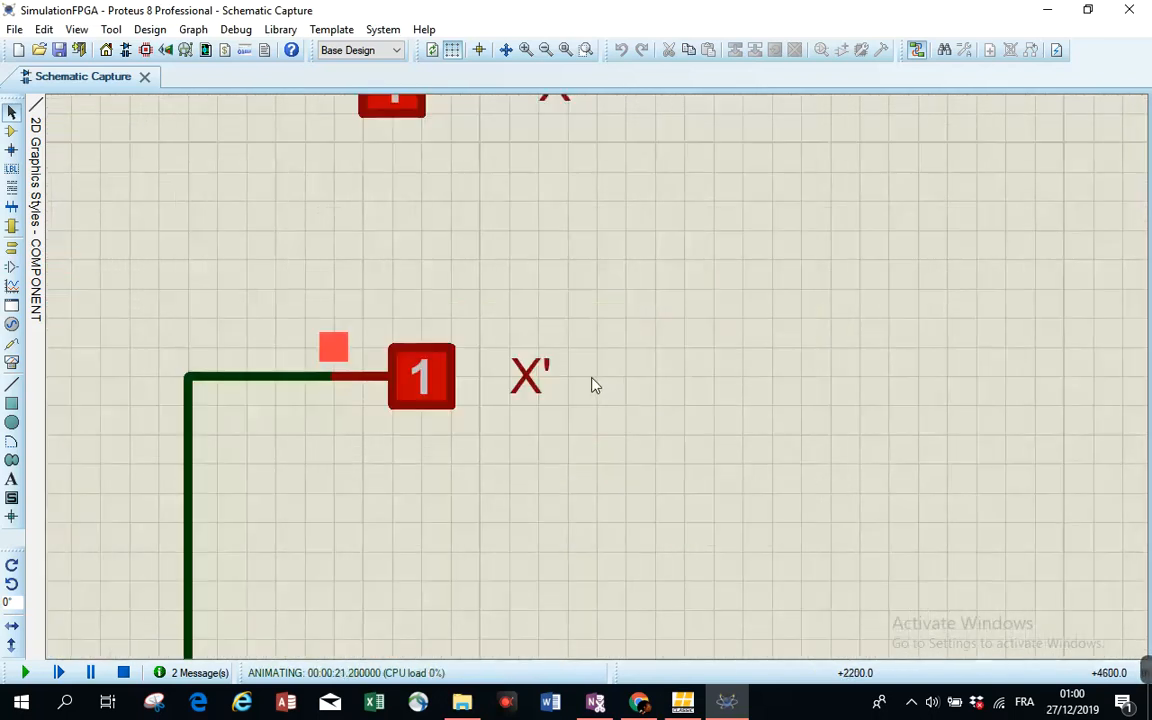
pyautogui.scroll(-1, 593, 384)
pyautogui.scroll(-1, 722, 317)
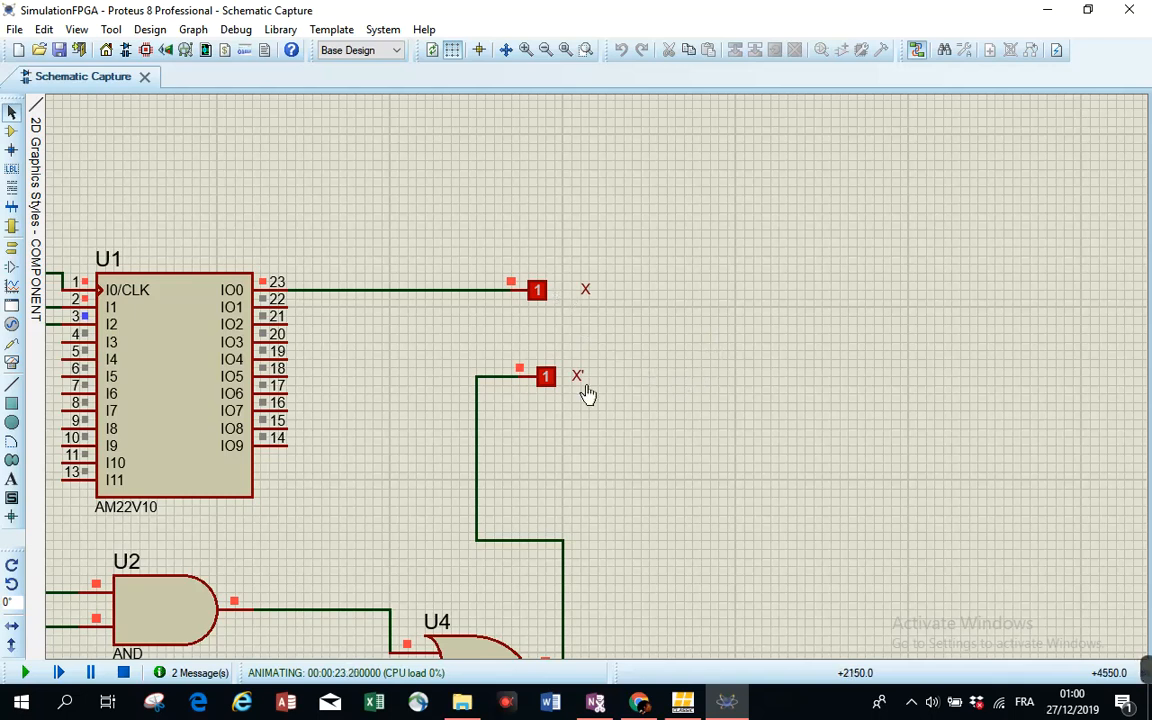
pyautogui.scroll(-1, 722, 381)
pyautogui.scroll(-1, 620, 390)
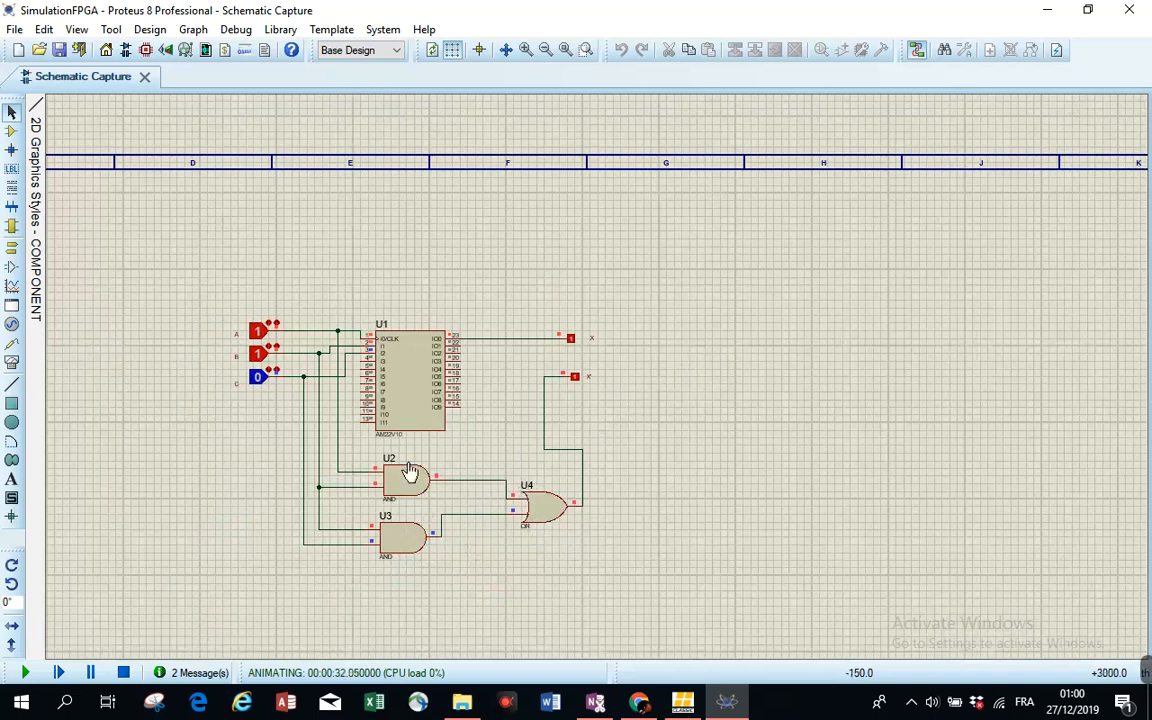
pyautogui.scroll(-1, 507, 386)
pyautogui.scroll(1, 460, 466)
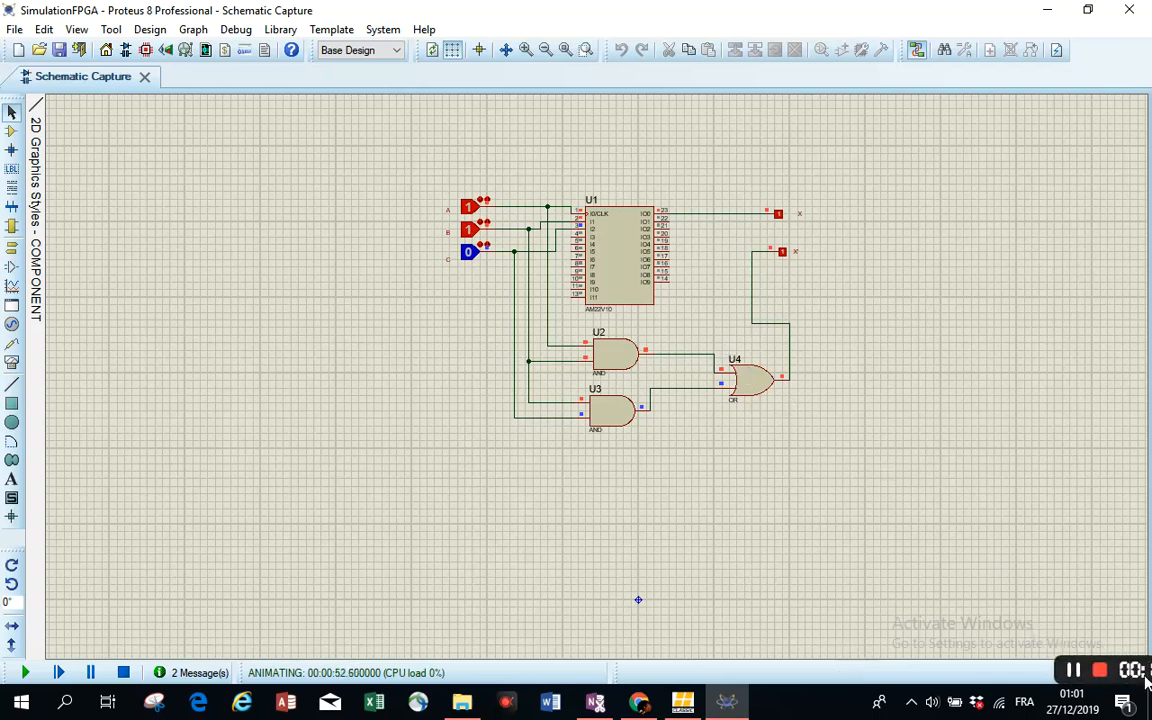
pyautogui.moveTo(1028, 670)
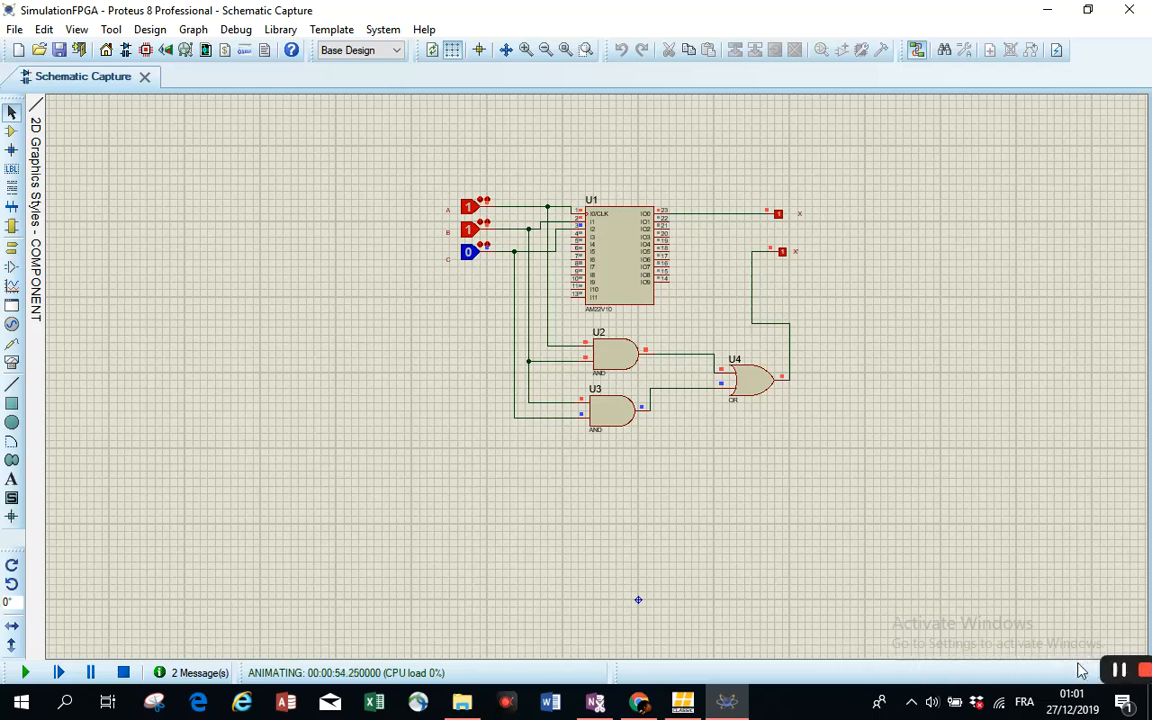
pyautogui.moveTo(1137, 670)
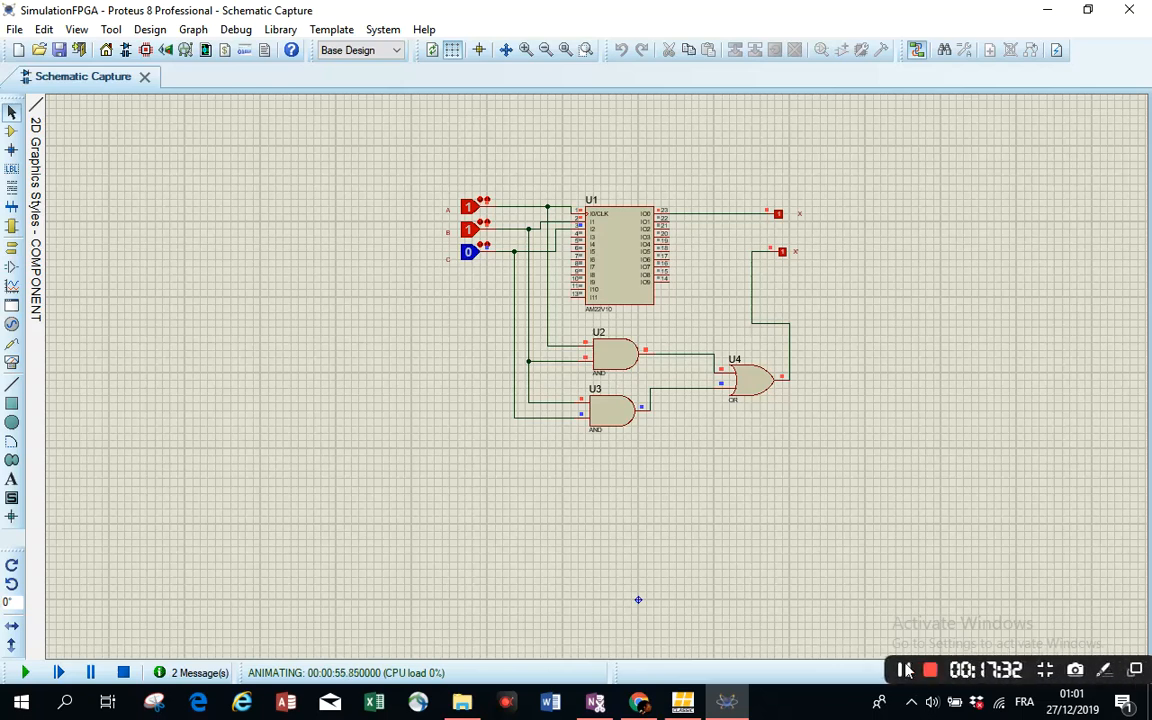
pyautogui.click(900, 669)
pyautogui.click(902, 670)
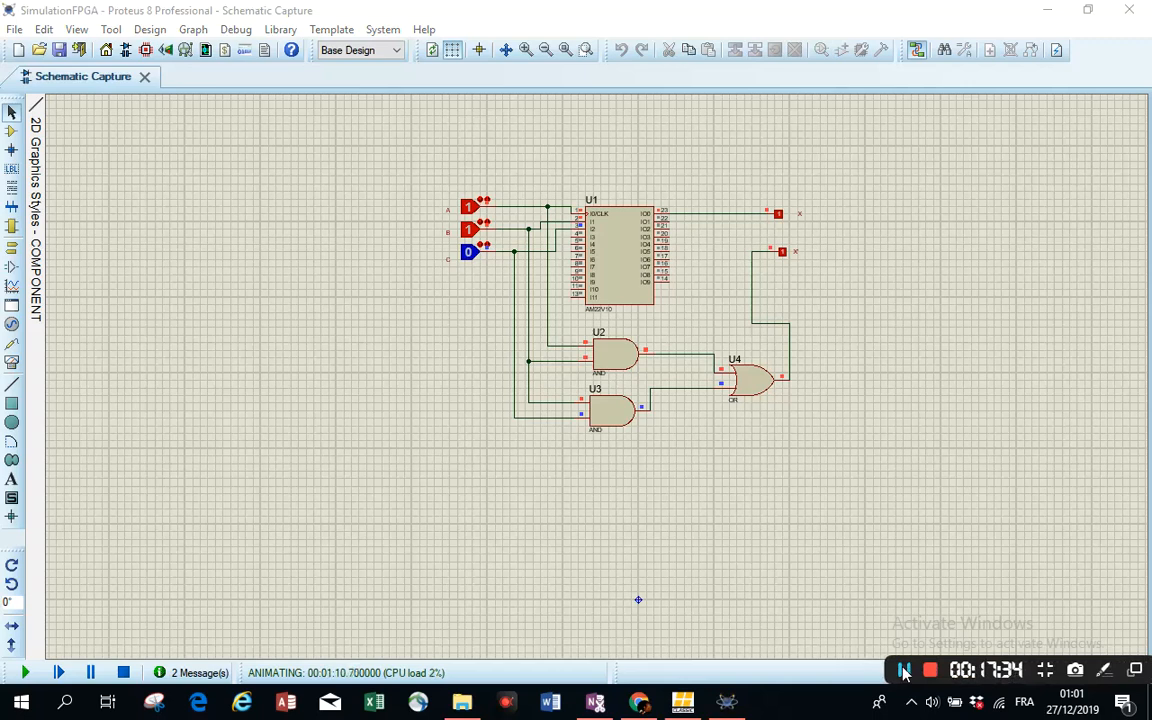